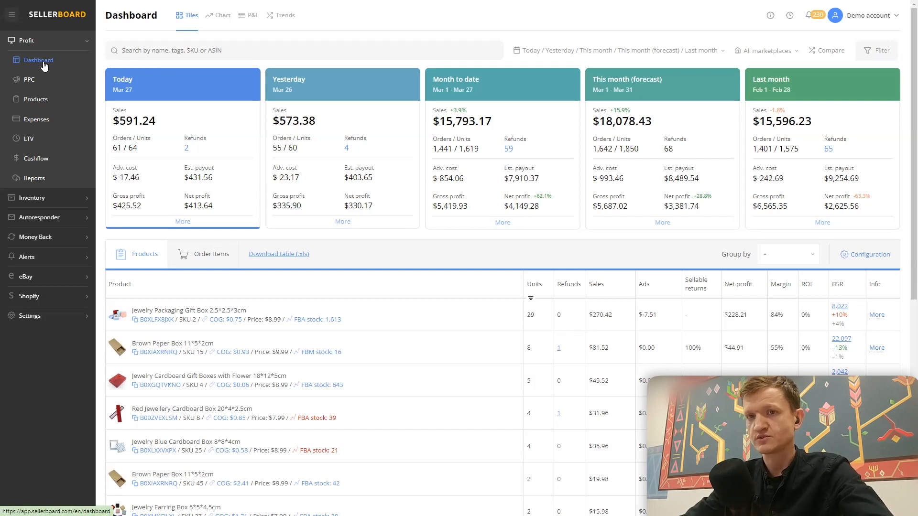
# - On the Products page, switch the COGS type of Jewelry Packaging Gift Box (SKU 2) to Constant and back to By period/batch/marketplace
pyautogui.click(34, 102)
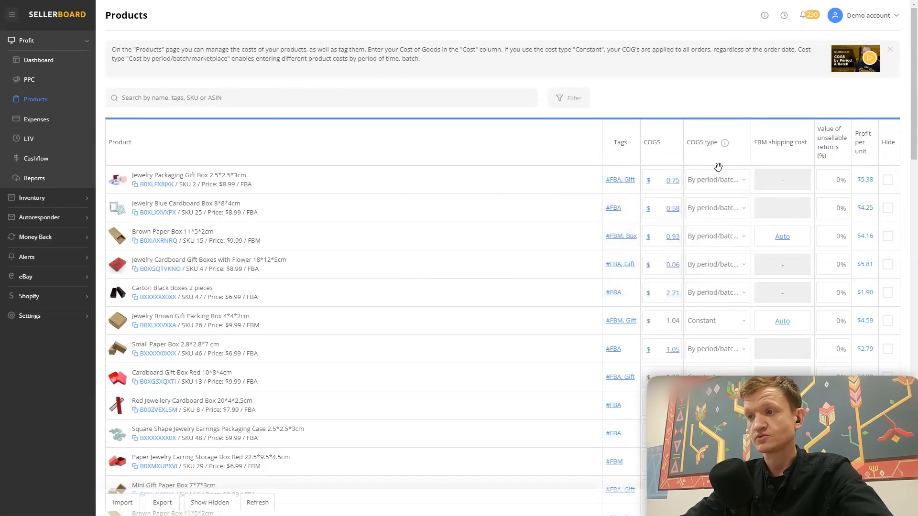
pyautogui.click(743, 184)
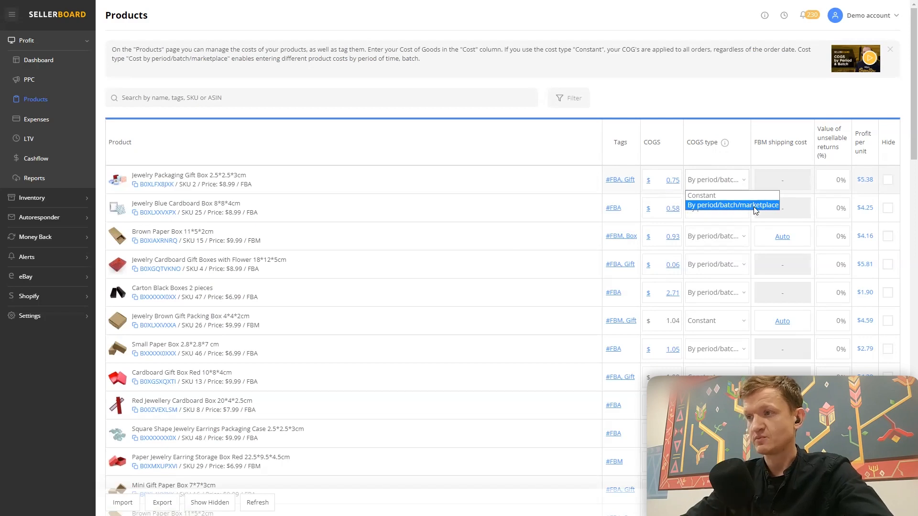
pyautogui.click(722, 193)
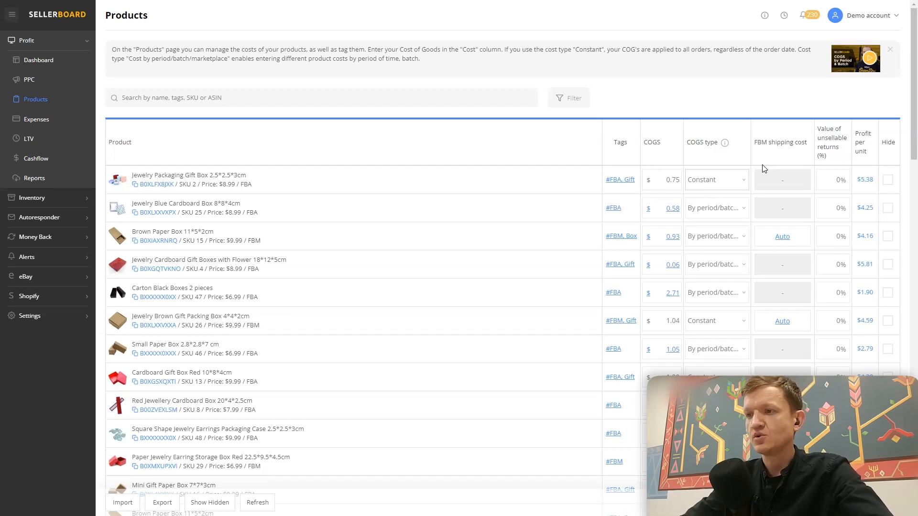
pyautogui.click(729, 181)
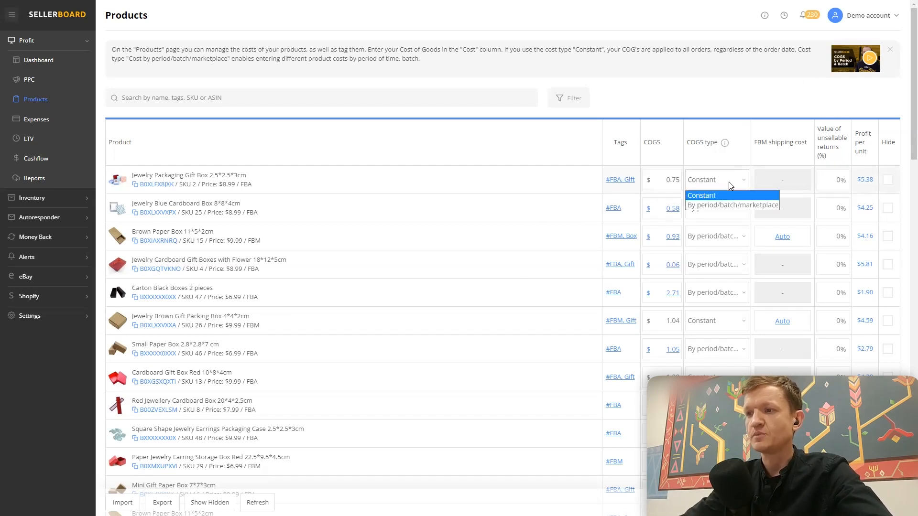
pyautogui.click(707, 203)
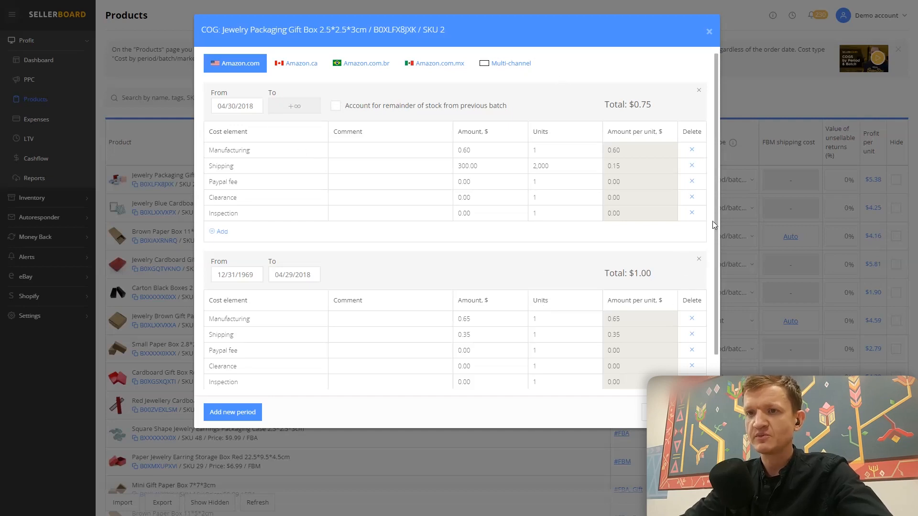
# - Delete the cost period starting 04/30/2018 and set the remaining period's start date to 03/10/2021
pyautogui.click(698, 90)
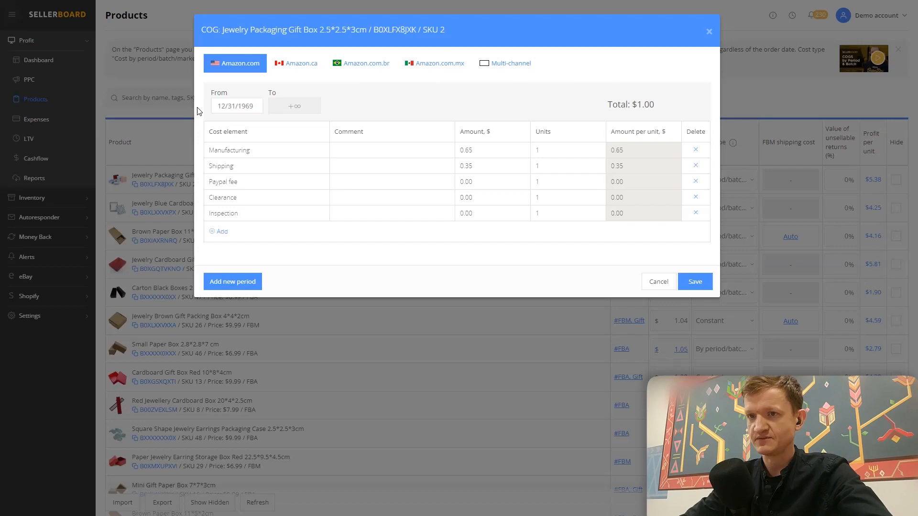
pyautogui.click(253, 105)
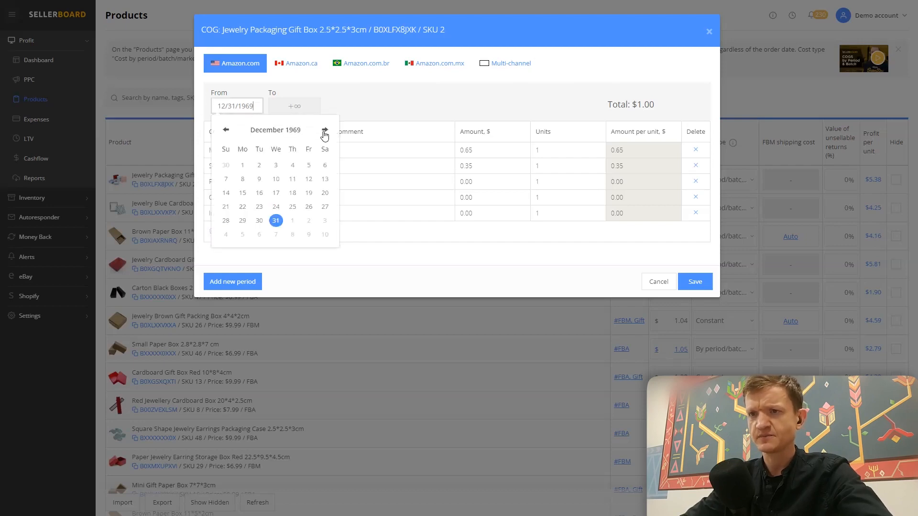
pyautogui.click(276, 133)
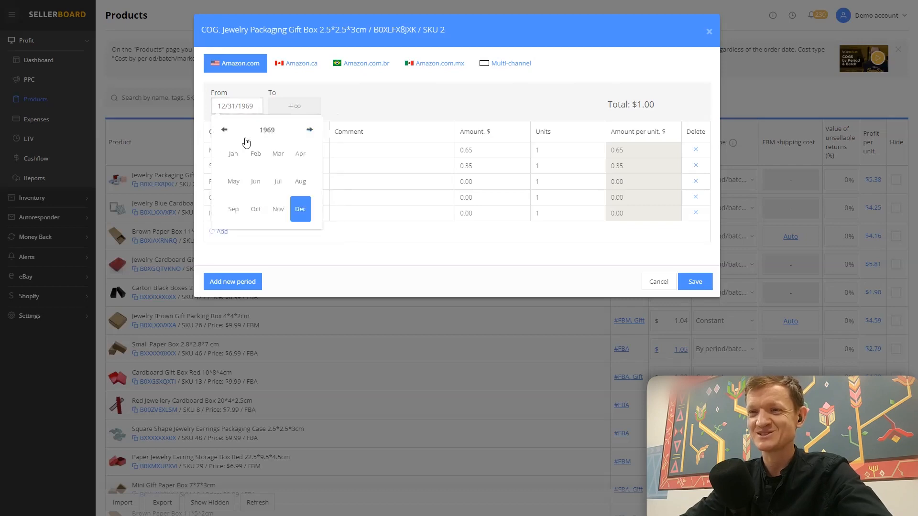
pyautogui.click(310, 131)
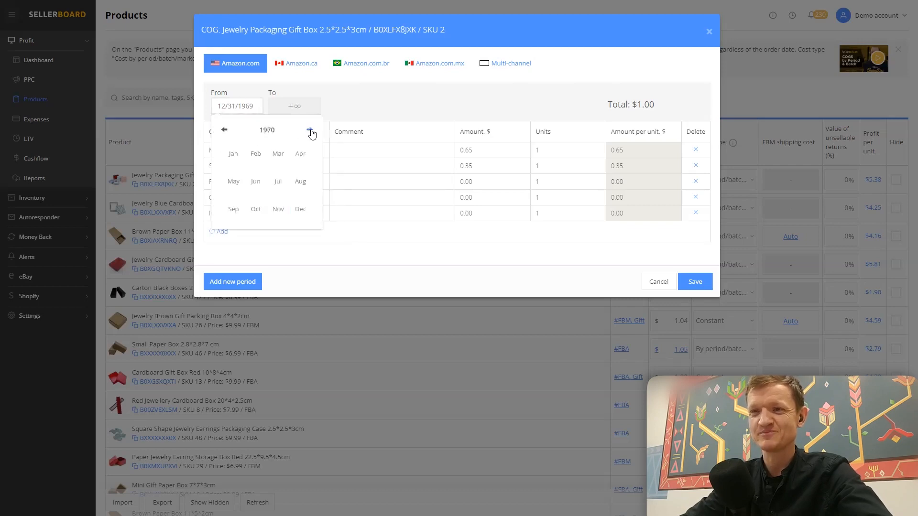
pyautogui.click(273, 131)
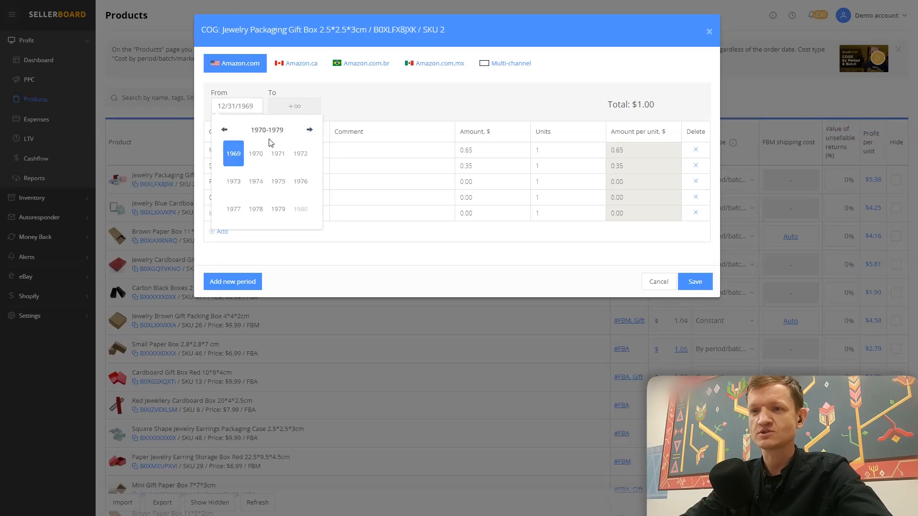
pyautogui.click(309, 130)
pyautogui.click(309, 130)
pyautogui.click(310, 130)
pyautogui.click(310, 130)
pyautogui.click(309, 130)
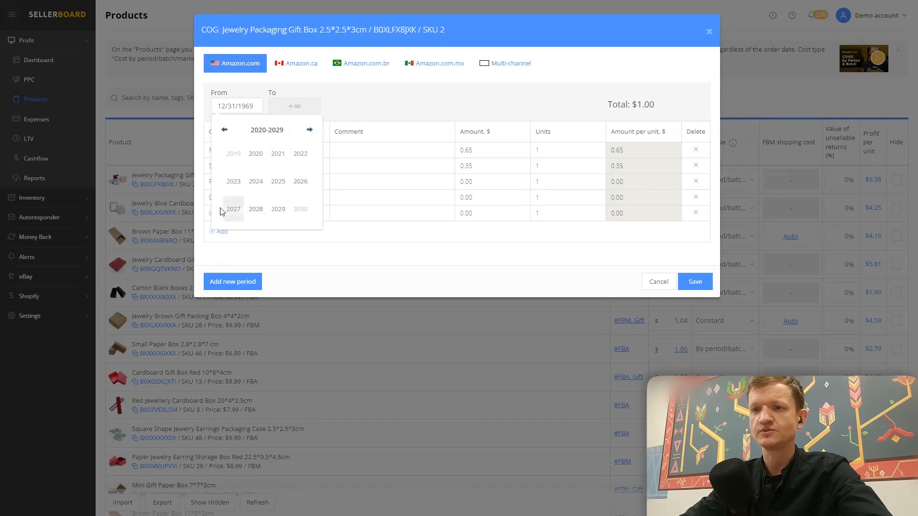
pyautogui.click(276, 151)
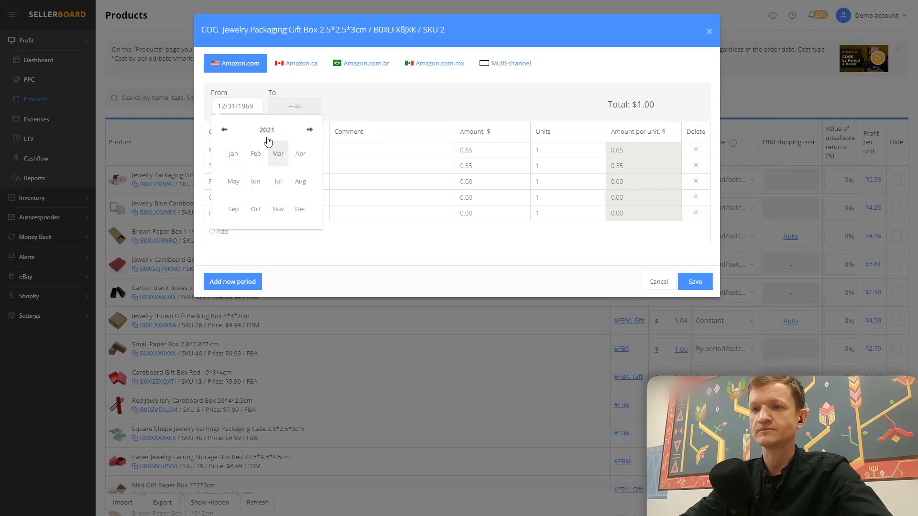
pyautogui.click(278, 154)
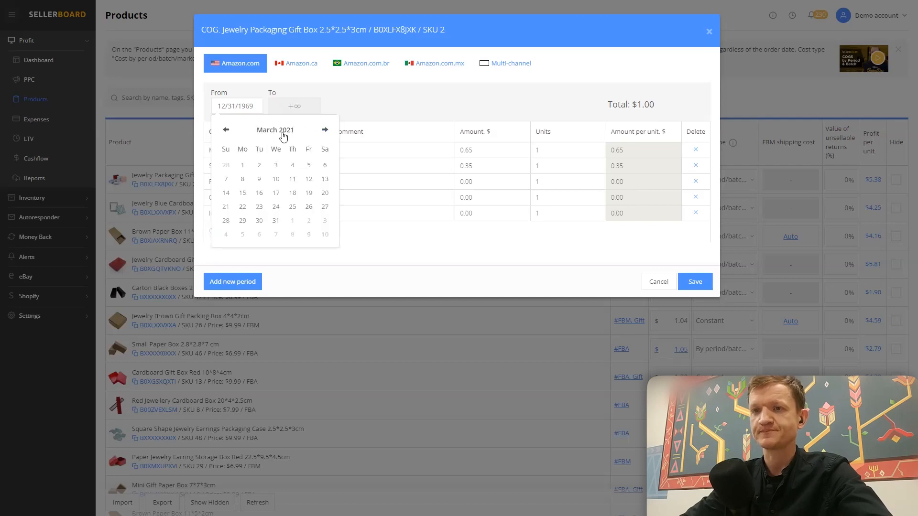
pyautogui.click(277, 179)
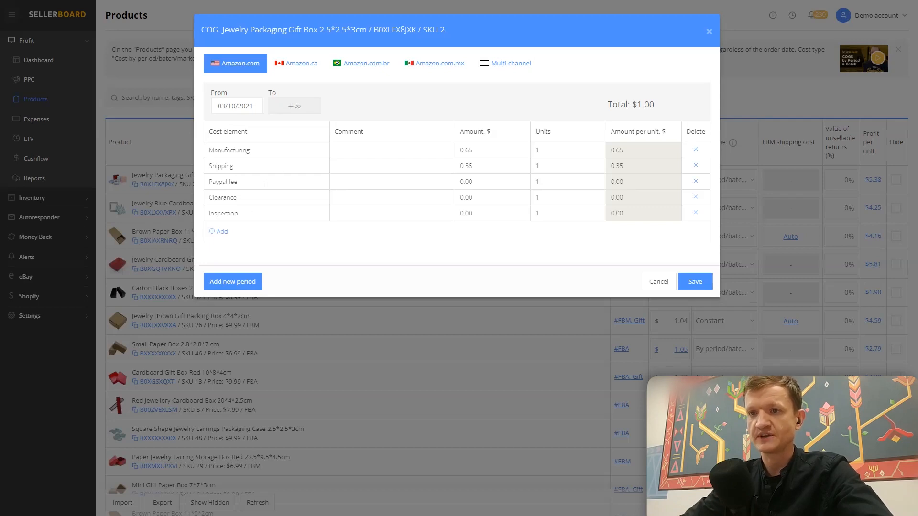
# - Add and remove an empty cost element row, and set the Paypal fee to $100 for 1,000 units
pyautogui.click(220, 232)
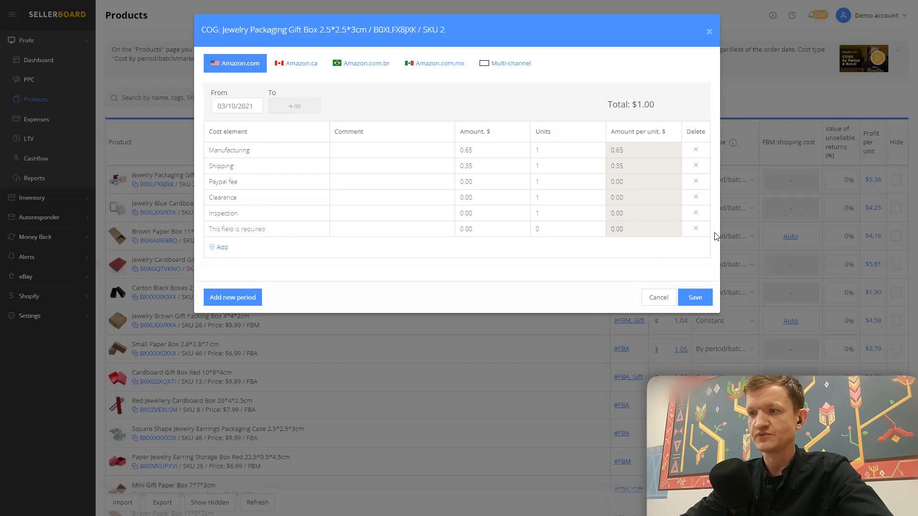
pyautogui.click(696, 229)
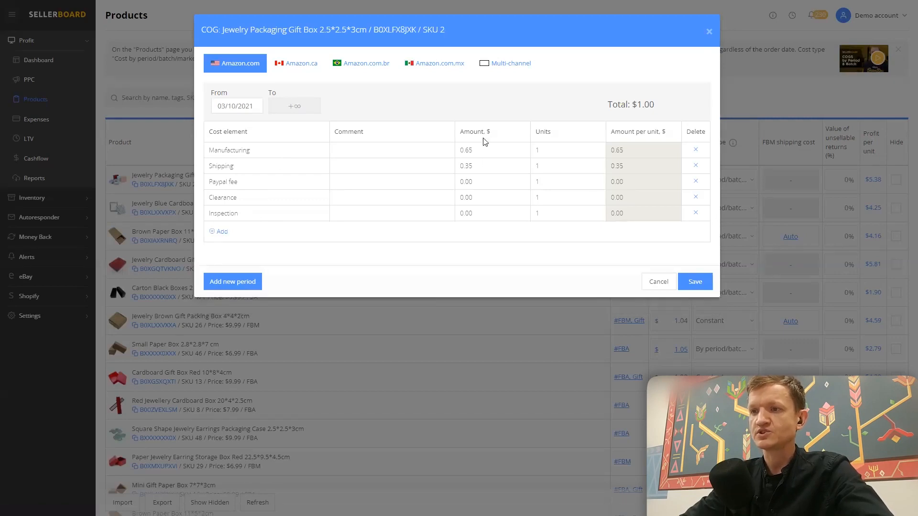
pyautogui.click(480, 183)
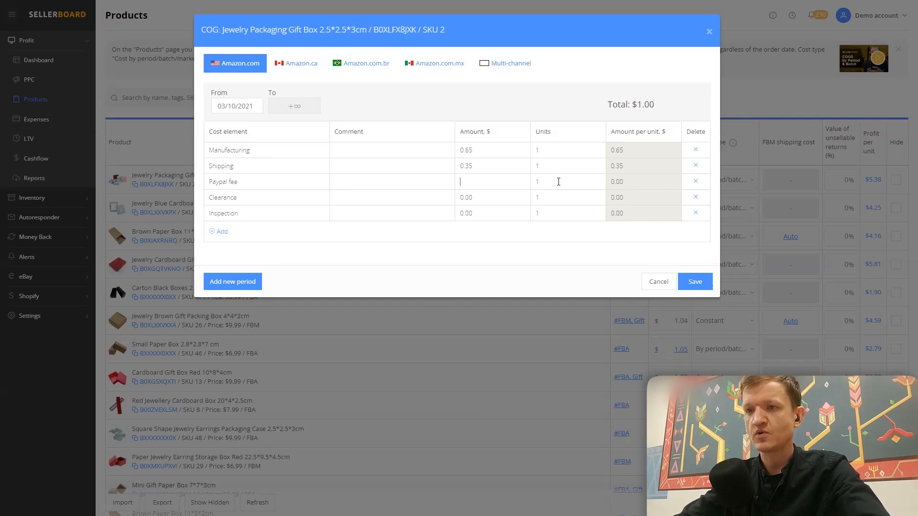
pyautogui.write('100')
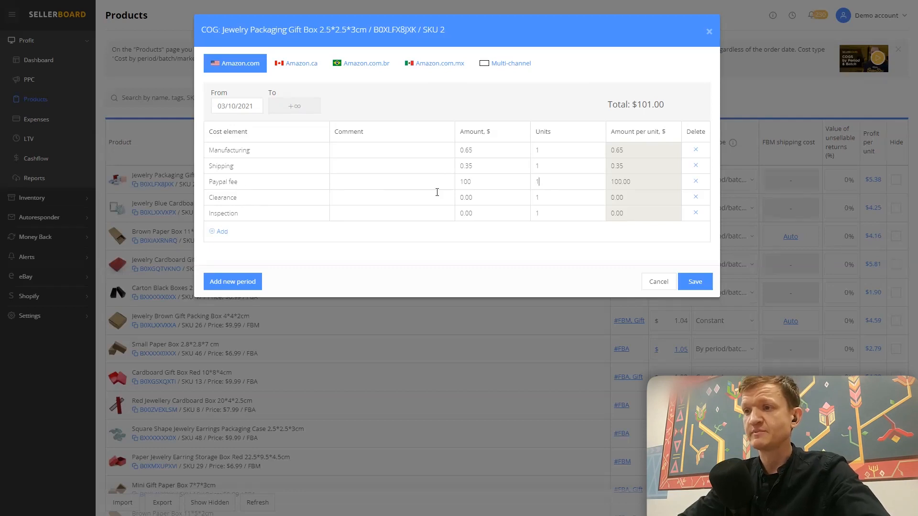
pyautogui.doubleClick(546, 178)
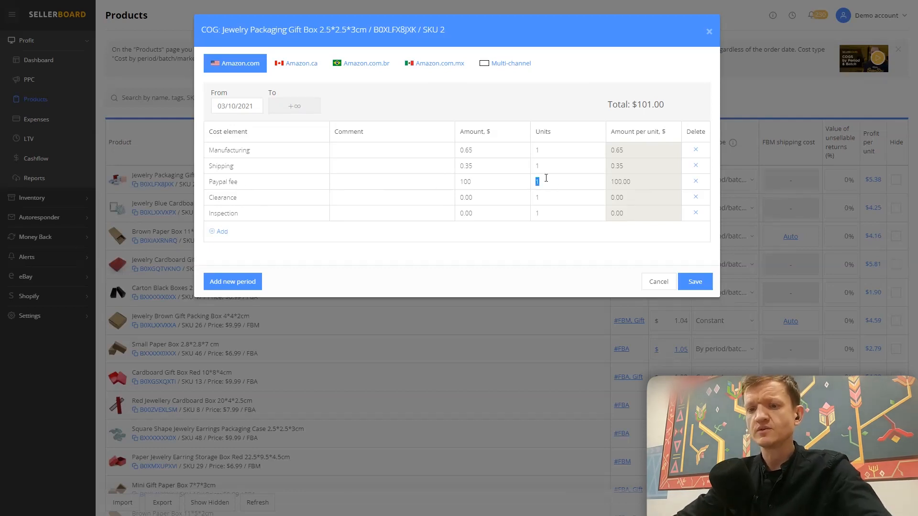
pyautogui.write('1,000')
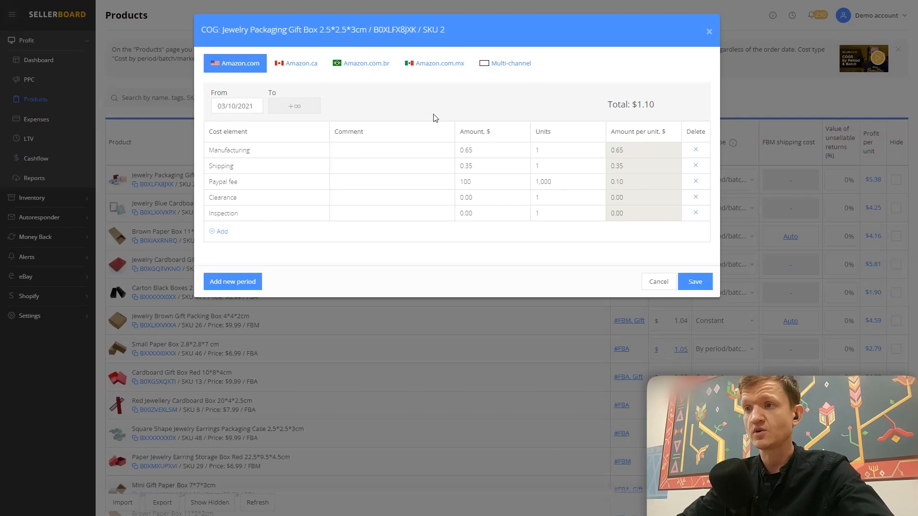
pyautogui.moveTo(654, 104); pyautogui.dragTo(601, 104)
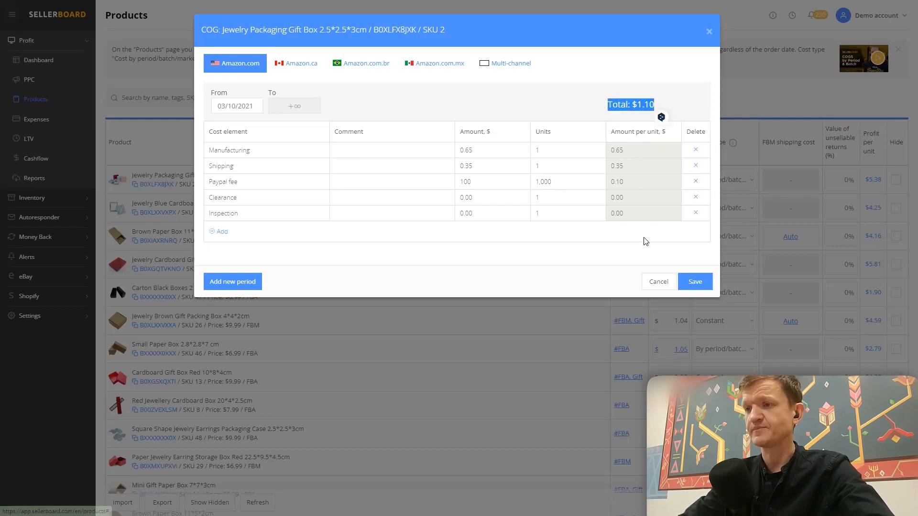
pyautogui.click(585, 82)
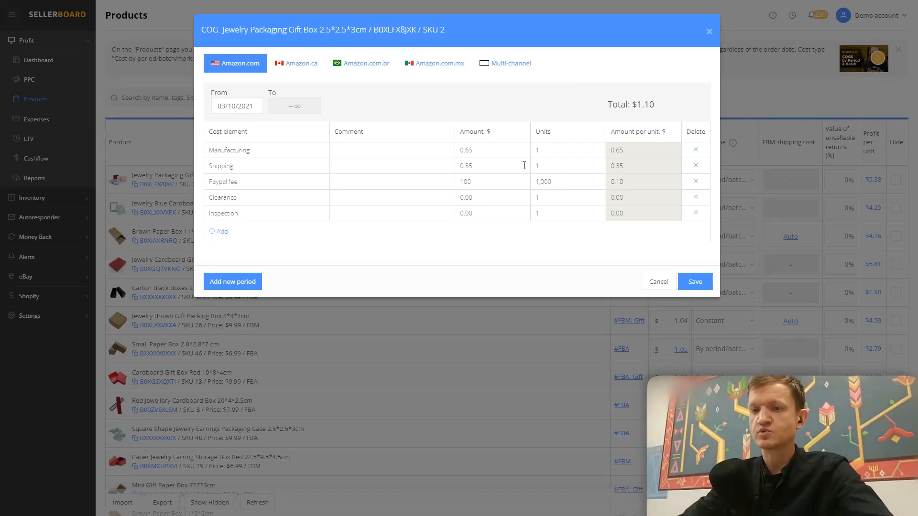
# - Add a new cost period with the inbound date 03/27/2023
pyautogui.click(226, 286)
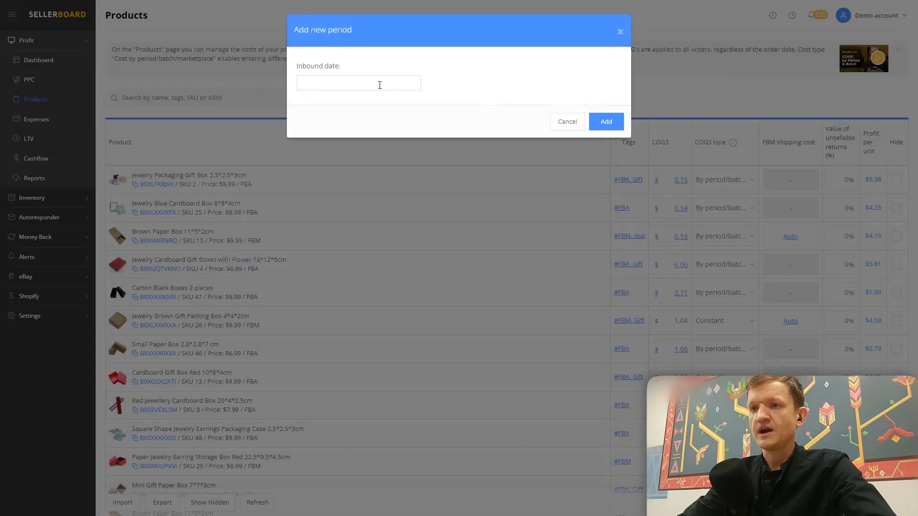
pyautogui.click(379, 84)
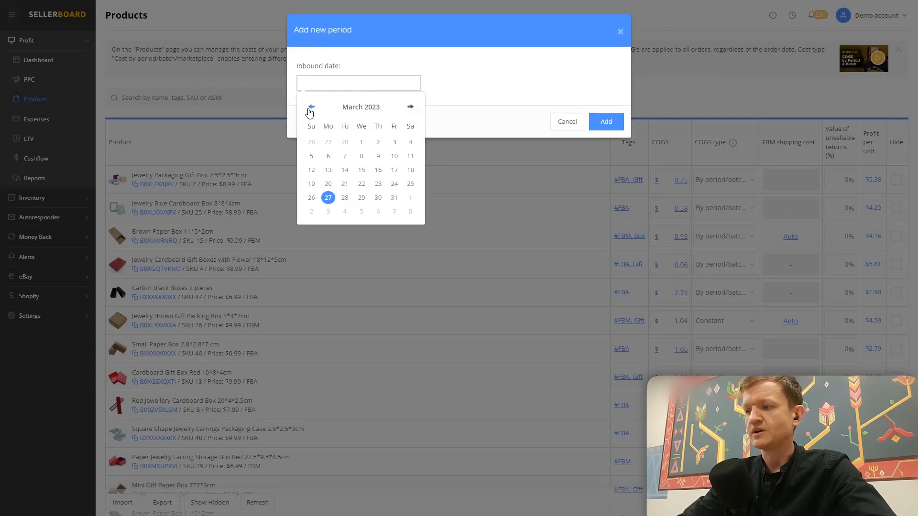
pyautogui.click(328, 198)
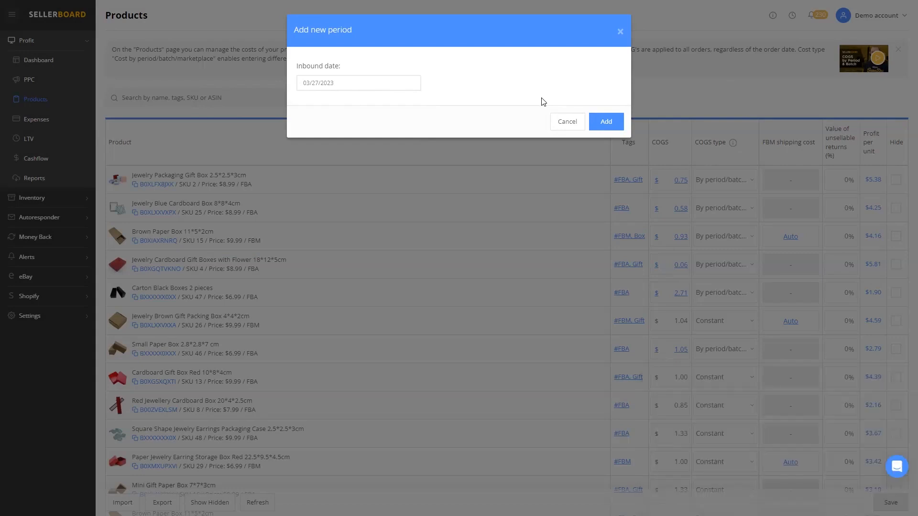
pyautogui.click(606, 121)
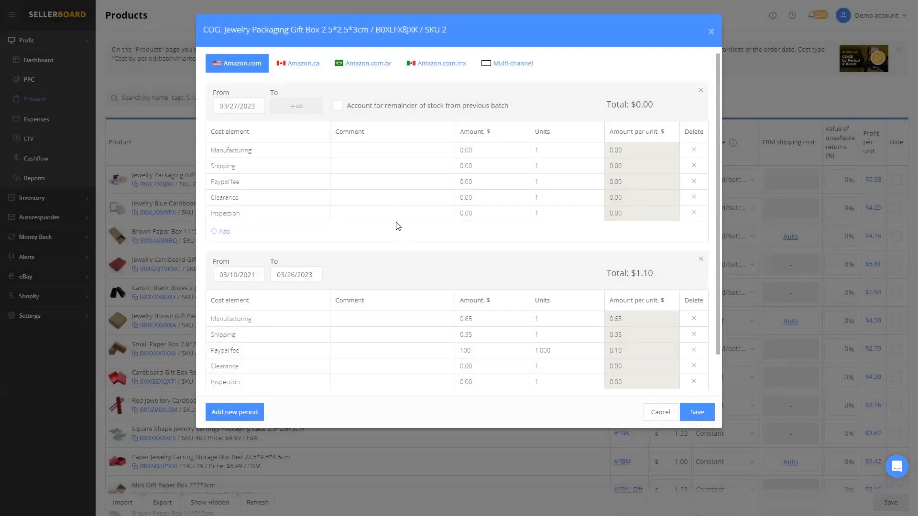
# - In the period starting 03/10/2021, set the Manufacturing amount to 0.85 and the Shipping amount to 0.50
pyautogui.scroll(-1, 445, 240)
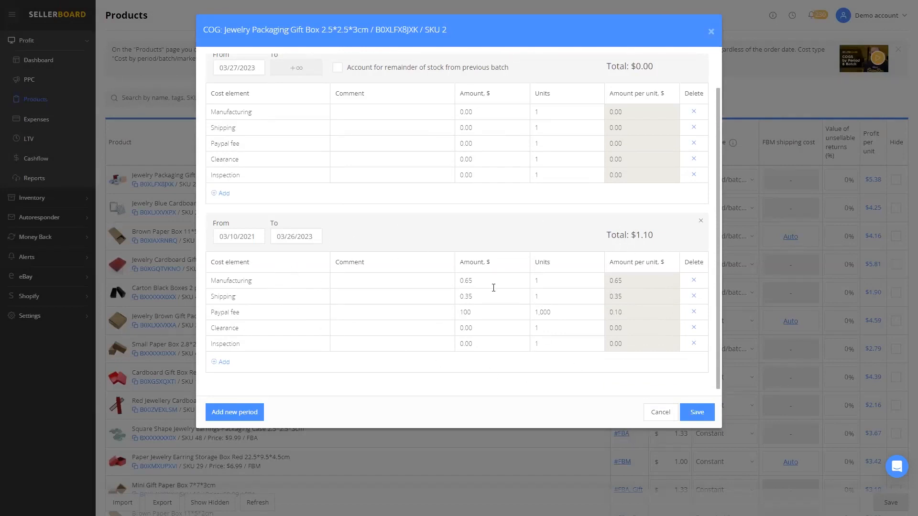
pyautogui.hotkey('shift', 'Left')
pyautogui.hotkey('shift', 'Left')
pyautogui.write('85')
pyautogui.click(492, 296)
pyautogui.hotkey('shift', 'Left')
pyautogui.hotkey('shift', 'Left')
pyautogui.write('50')
# - Set the Inspection cost of the period starting 03/10/2021 to $200 for 1,000 units
pyautogui.click(484, 311)
pyautogui.click(492, 328)
pyautogui.click(492, 341)
pyautogui.write('200')
pyautogui.click(560, 343)
pyautogui.write('1,000')
pyautogui.scroll(1, 459, 330)
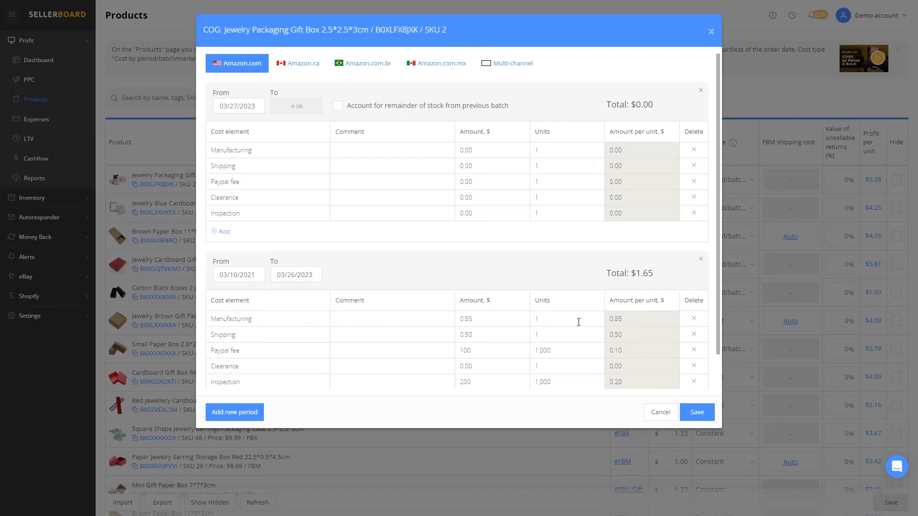
# - Copy the 0.85 Manufacturing and 0.50 Shipping amounts from the older period into the period starting 03/27/2023
pyautogui.scroll(-1, 580, 321)
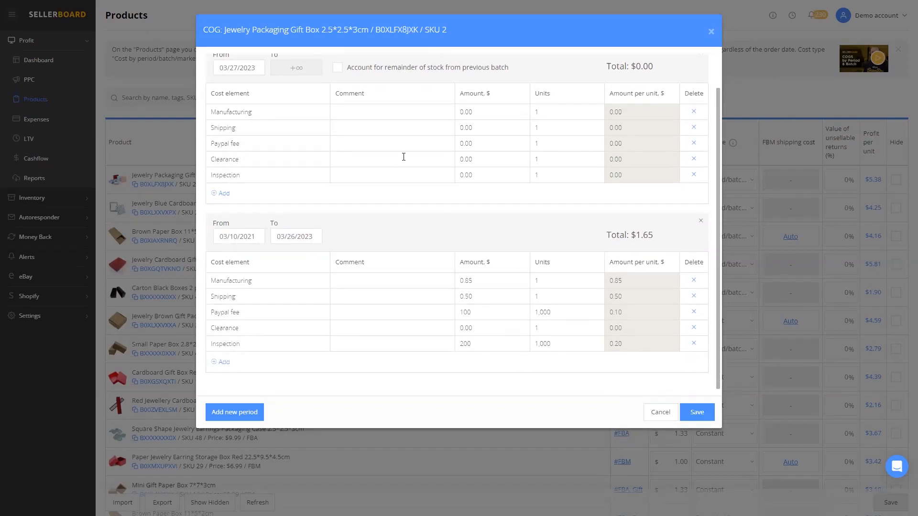
pyautogui.doubleClick(464, 282)
pyautogui.hotkey('ctrl', 'c')
pyautogui.click(482, 112)
pyautogui.hotkey('ctrl', 'v')
pyautogui.doubleClick(466, 297)
pyautogui.click(480, 126)
pyautogui.write('0.50')
# - Copy the Paypal fee of 100 into the 03/27/2023 period and set its units to 1,000
pyautogui.doubleClick(465, 311)
pyautogui.hotkey('ctrl', 'c')
pyautogui.click(505, 142)
pyautogui.hotkey('ctrl', 'v')
pyautogui.write('1000')
pyautogui.press('BackSpace')
pyautogui.press('BackSpace')
pyautogui.press('BackSpace')
pyautogui.press('BackSpace')
pyautogui.write('000')
# - Copy the Inspection amount of 200 from the older period into the 03/27/2023 period
pyautogui.doubleClick(483, 344)
pyautogui.click(484, 176)
pyautogui.hotkey('ctrl', 'v')
# - In the period starting 03/10/2021, set Inspection to 0, Manufacturing to 0.65 and Shipping to 0.35
pyautogui.doubleClick(463, 344)
pyautogui.write('0')
pyautogui.doubleClick(466, 281)
pyautogui.write('0.65')
pyautogui.doubleClick(466, 297)
pyautogui.write('0.35')
pyautogui.moveTo(654, 235); pyautogui.dragTo(639, 239)
# - Set the Inspection units of the 03/27/2023 period to 1,000
pyautogui.scroll(1, 642, 243)
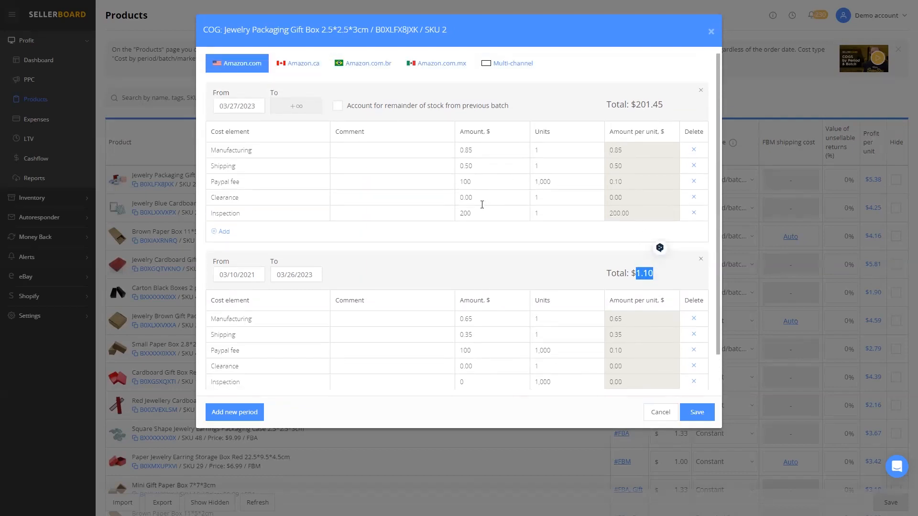
pyautogui.click(496, 199)
pyautogui.click(551, 215)
pyautogui.press('BackSpace')
pyautogui.write('1,00')
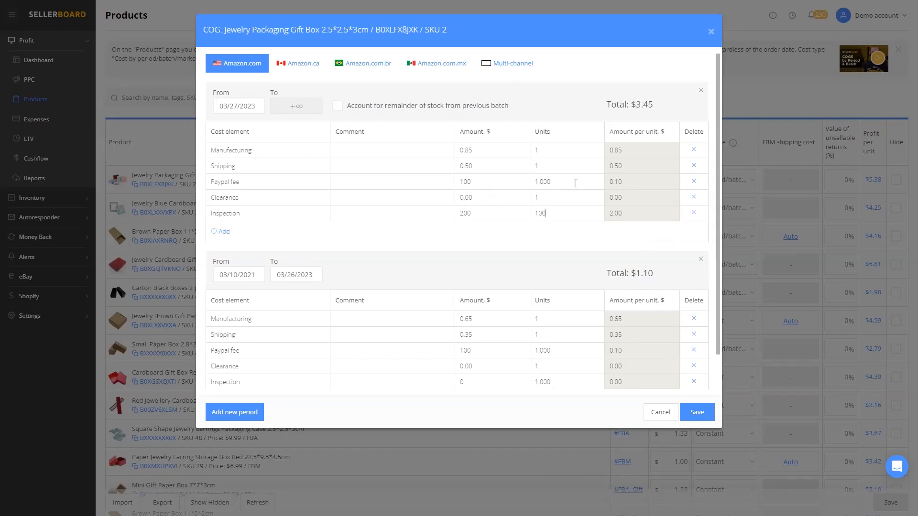
pyautogui.write('0')
pyautogui.moveTo(653, 105); pyautogui.dragTo(606, 105)
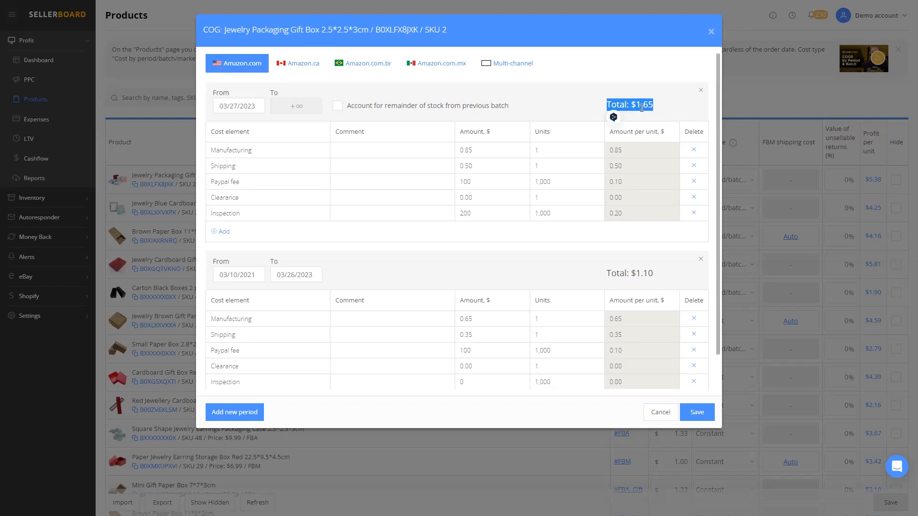
pyautogui.click(649, 91)
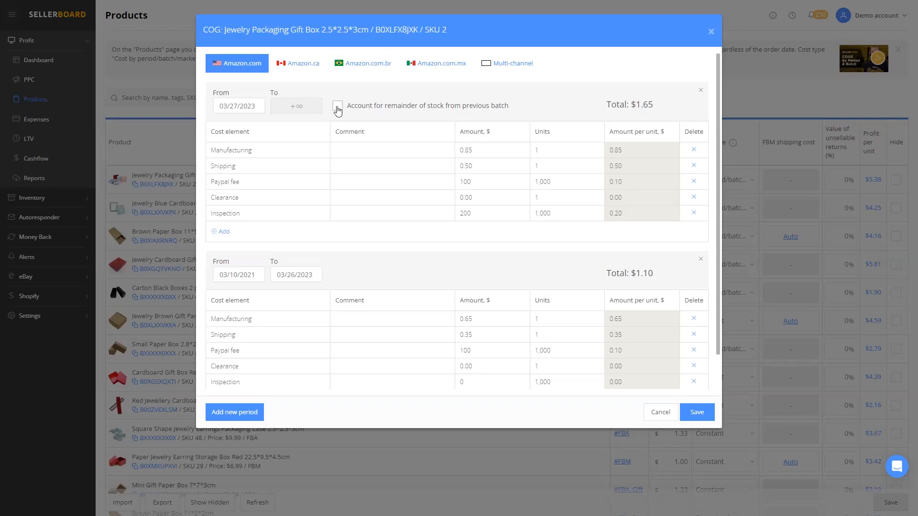
# - Account for the remainder of stock from the previous batch in the 03/27/2023 period, with old batch 20 and new batch 1,000
pyautogui.click(338, 106)
pyautogui.click(253, 142)
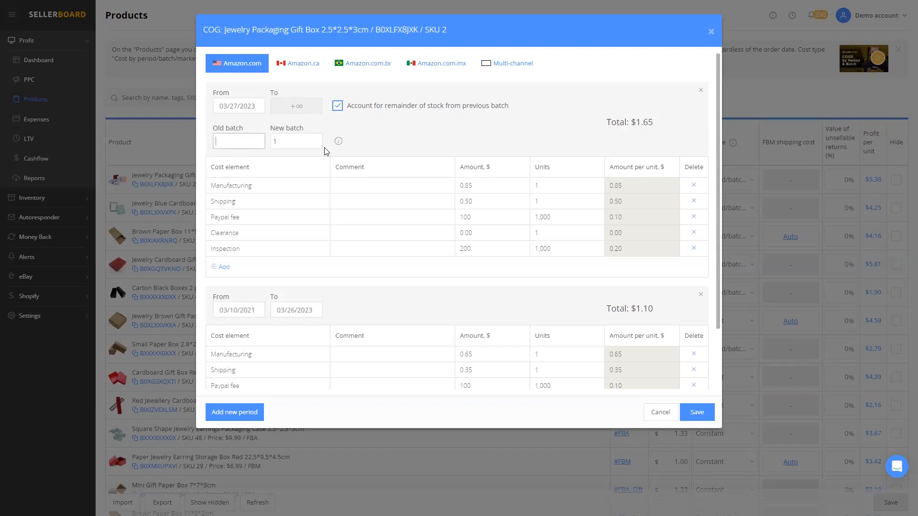
pyautogui.write('20')
pyautogui.click(321, 138)
pyautogui.write('000')
pyautogui.moveTo(338, 142)
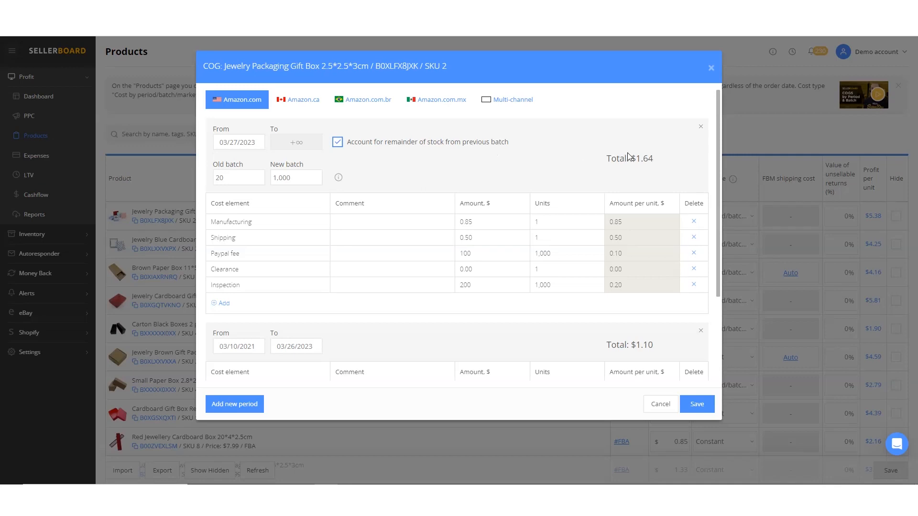
# - Review both periods and save the cost of goods for the Jewelry Packaging Gift Box
pyautogui.scroll(-1, 671, 340)
pyautogui.scroll(-3, 672, 337)
pyautogui.scroll(4, 667, 328)
pyautogui.click(295, 178)
pyautogui.click(702, 407)
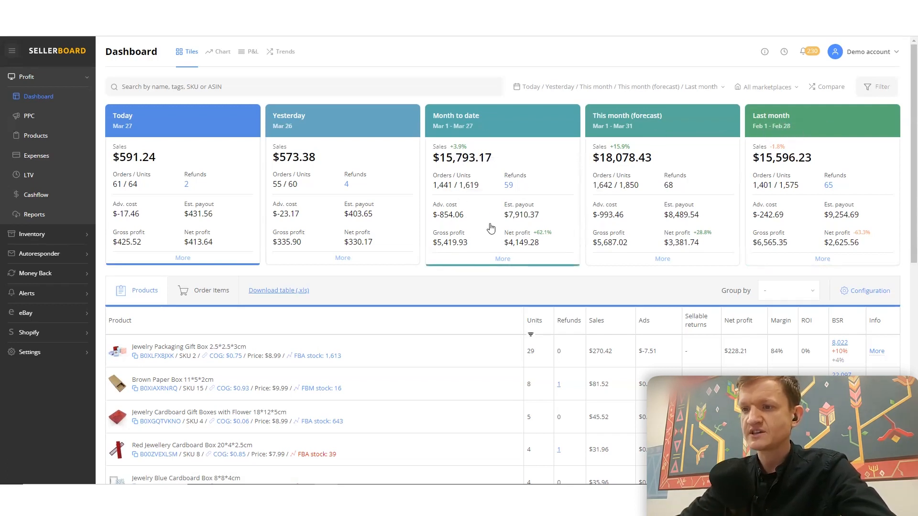
# - Select the Month to date period on the dashboard and view the breakdown of its refund reasons
pyautogui.moveTo(449, 238)
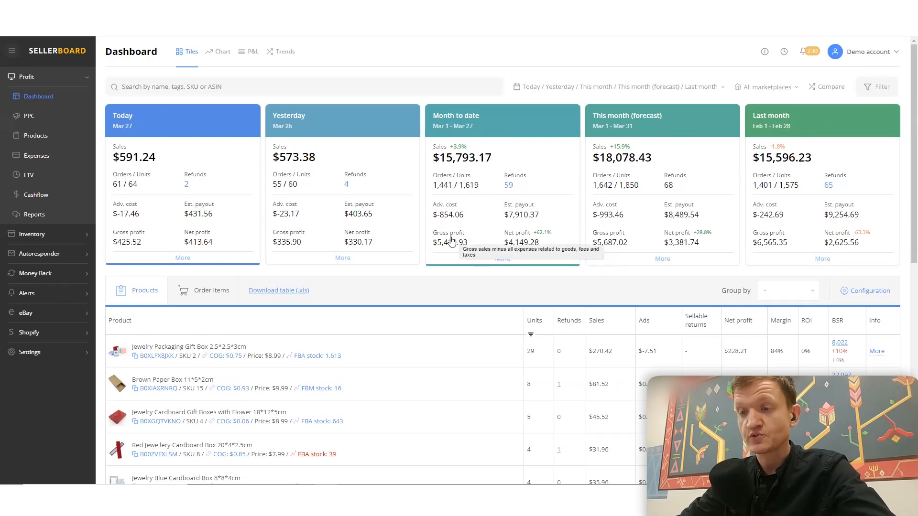
pyautogui.moveTo(523, 245)
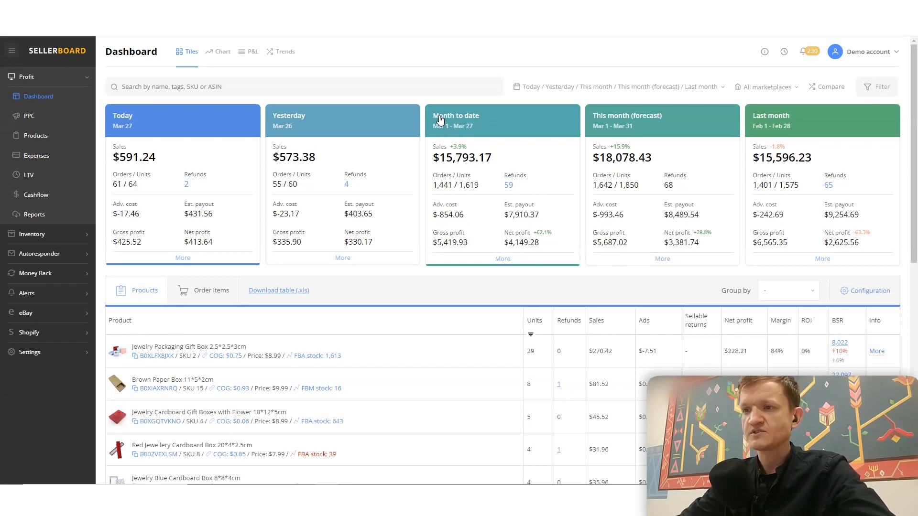
pyautogui.moveTo(509, 191)
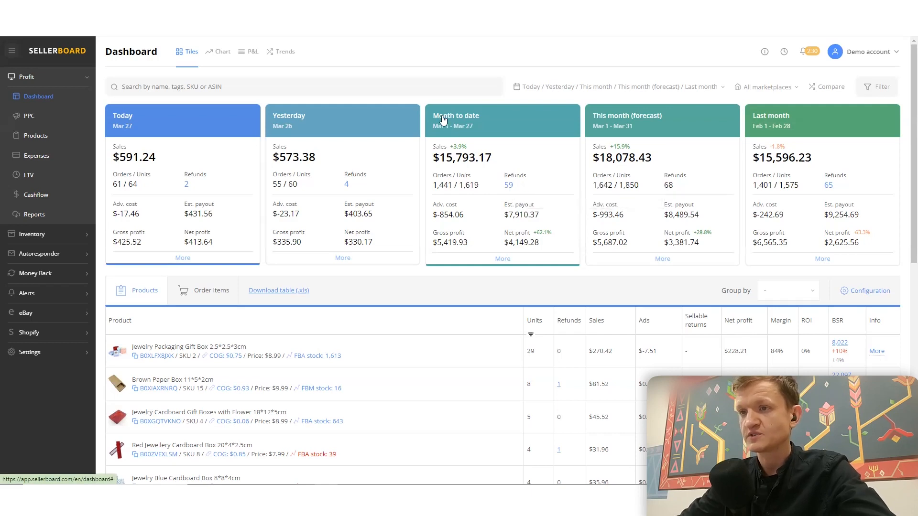
pyautogui.click(509, 125)
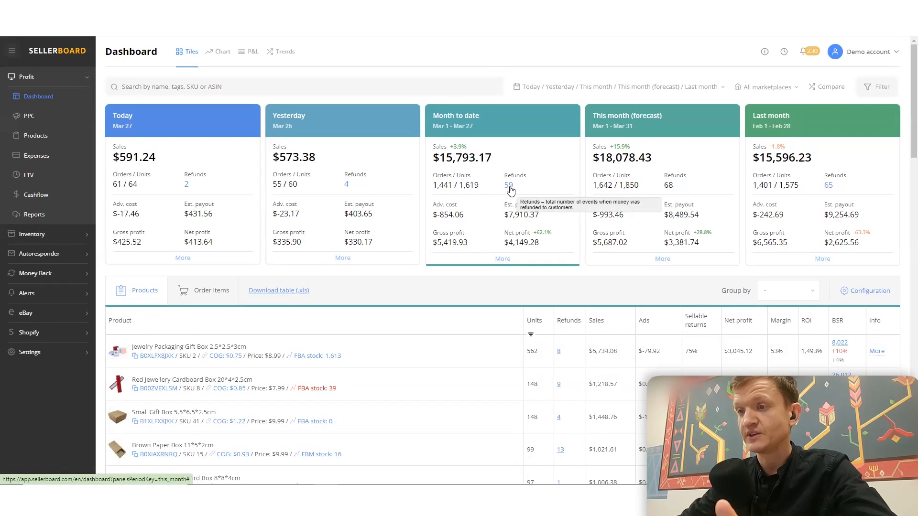
pyautogui.click(510, 187)
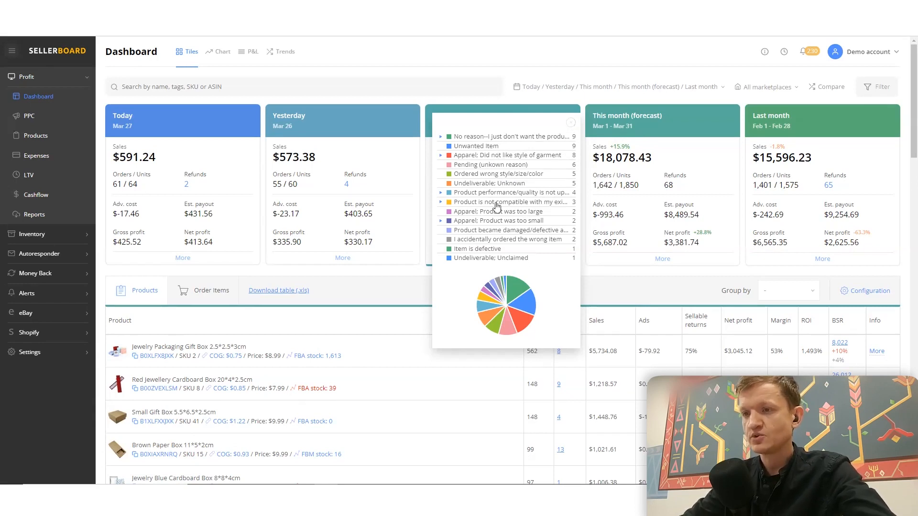
pyautogui.click(570, 123)
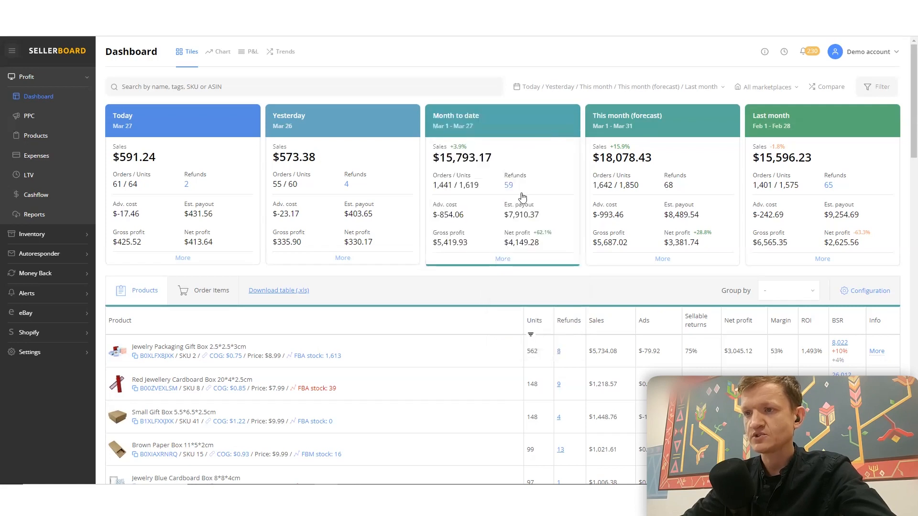
# - Examine the components of the refund cost in the detailed Month to date breakdown
pyautogui.click(502, 259)
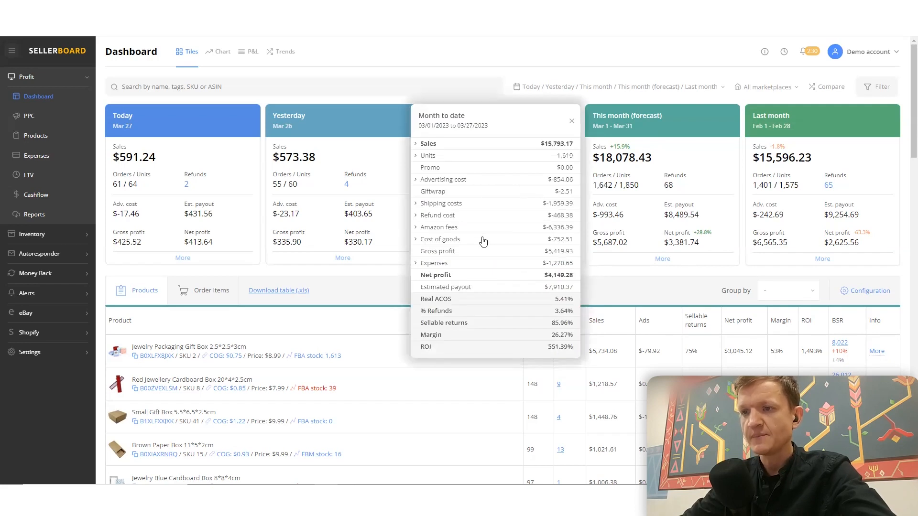
pyautogui.click(416, 219)
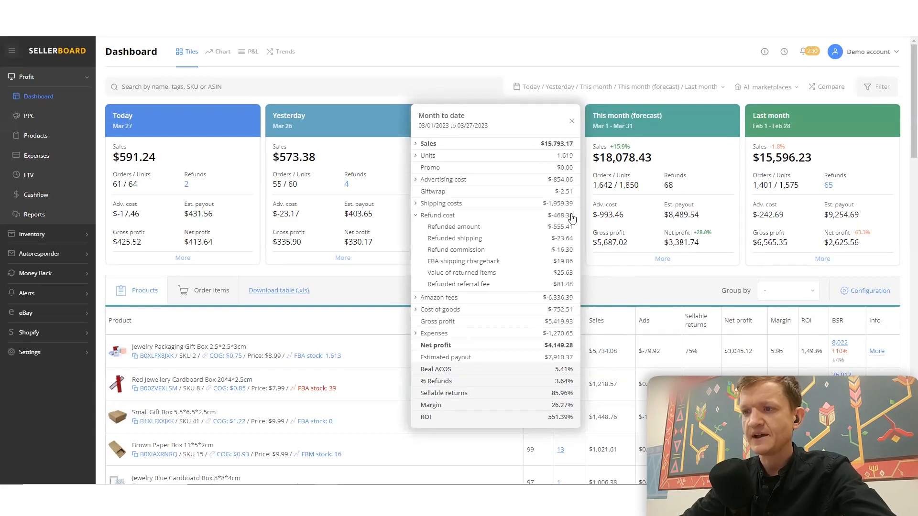
pyautogui.moveTo(560, 218)
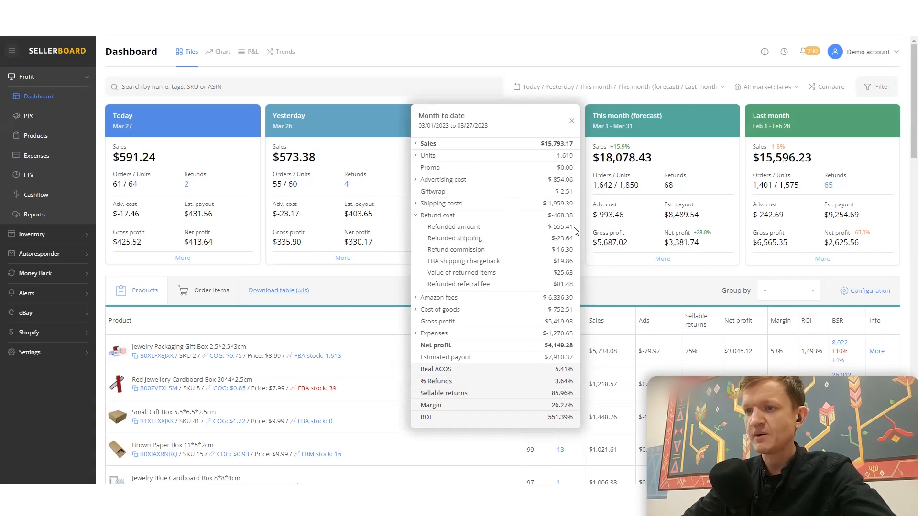
pyautogui.moveTo(471, 241)
pyautogui.moveTo(441, 252)
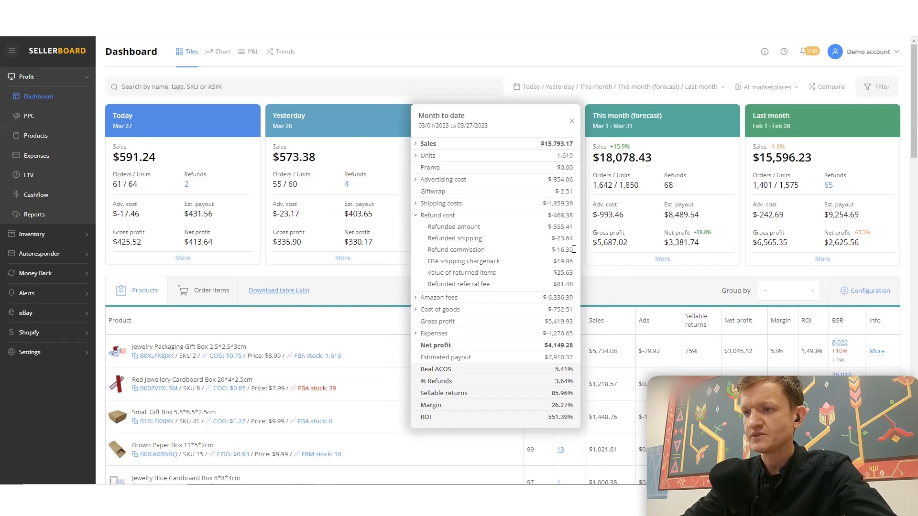
pyautogui.moveTo(554, 249)
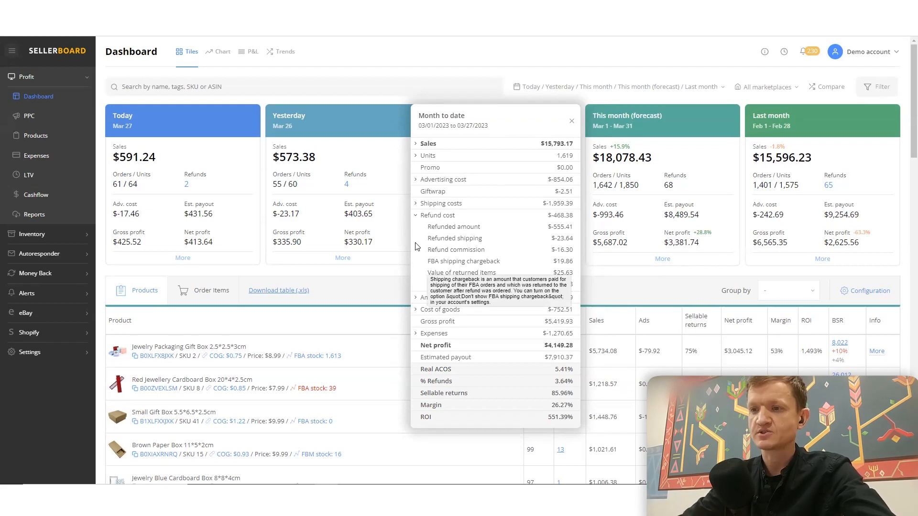
pyautogui.moveTo(429, 282)
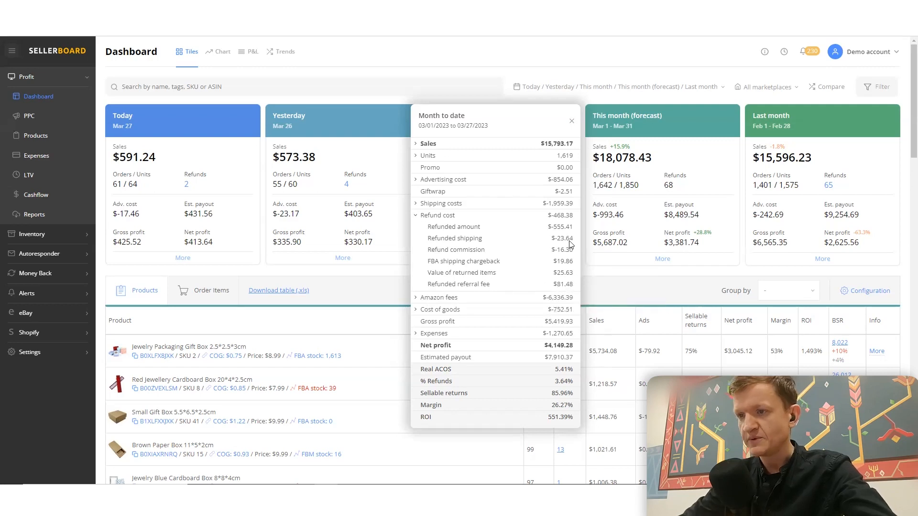
pyautogui.moveTo(450, 228)
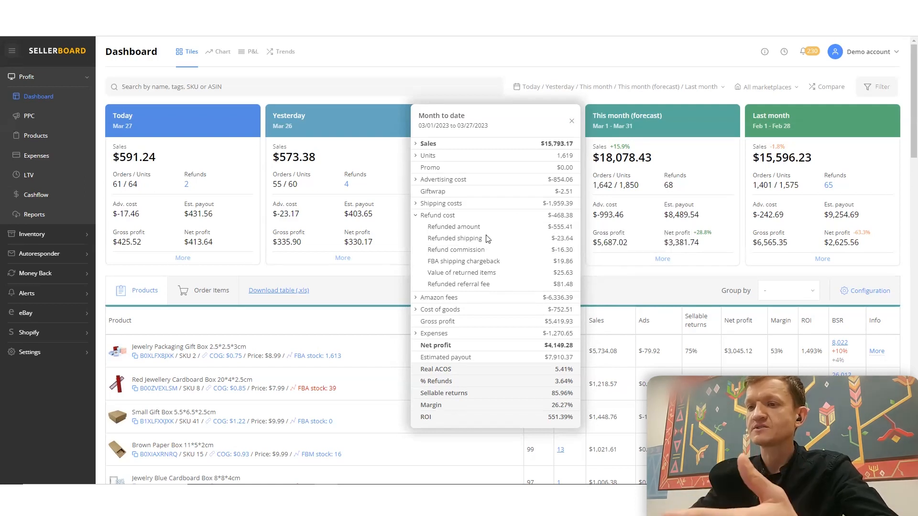
pyautogui.click(416, 218)
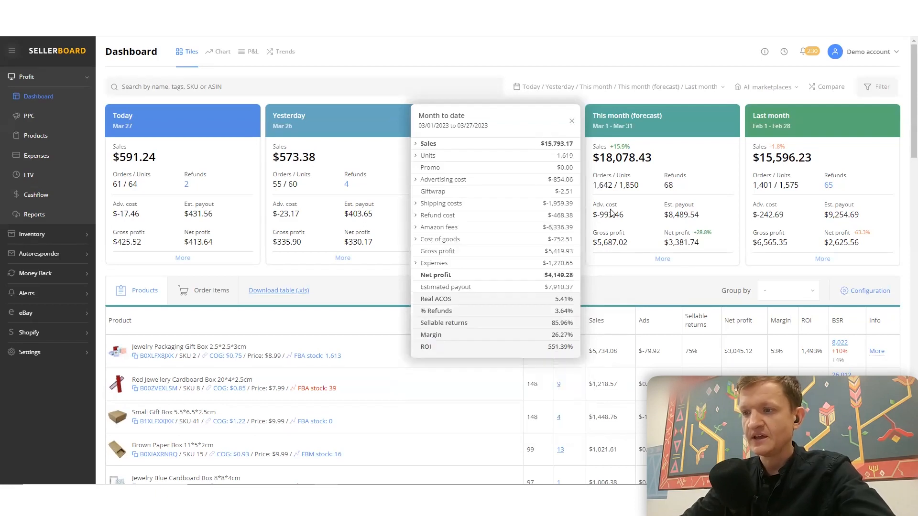
pyautogui.click(571, 121)
# - Add the Refund cost column to the dashboard's product table
pyautogui.scroll(-3, 658, 261)
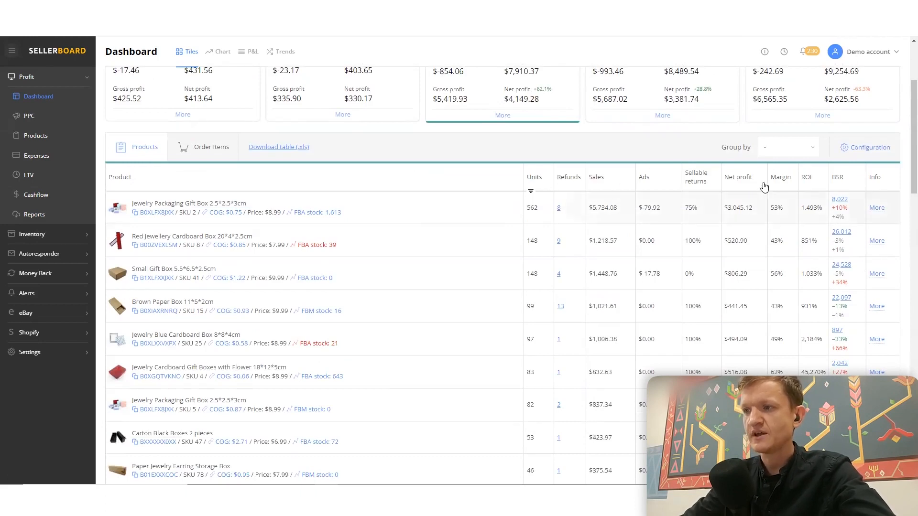
pyautogui.click(872, 148)
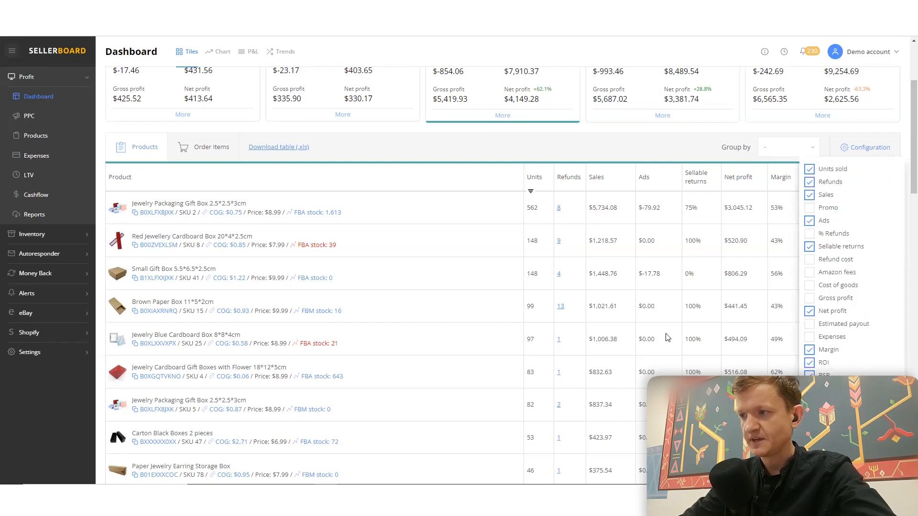
pyautogui.click(810, 261)
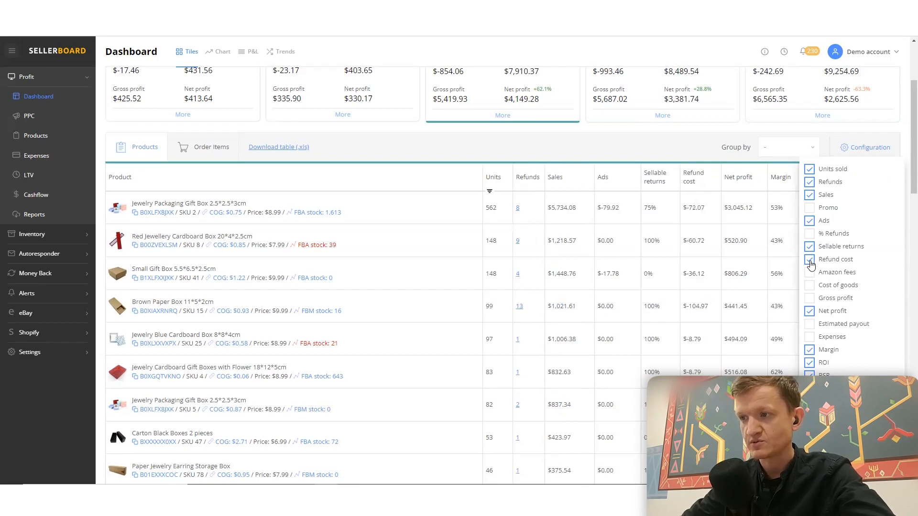
pyautogui.click(867, 123)
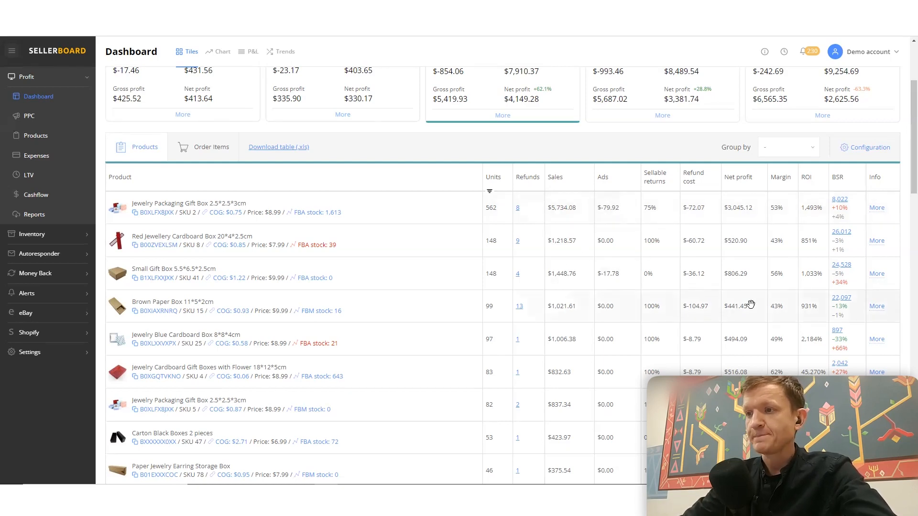
pyautogui.scroll(3, 749, 296)
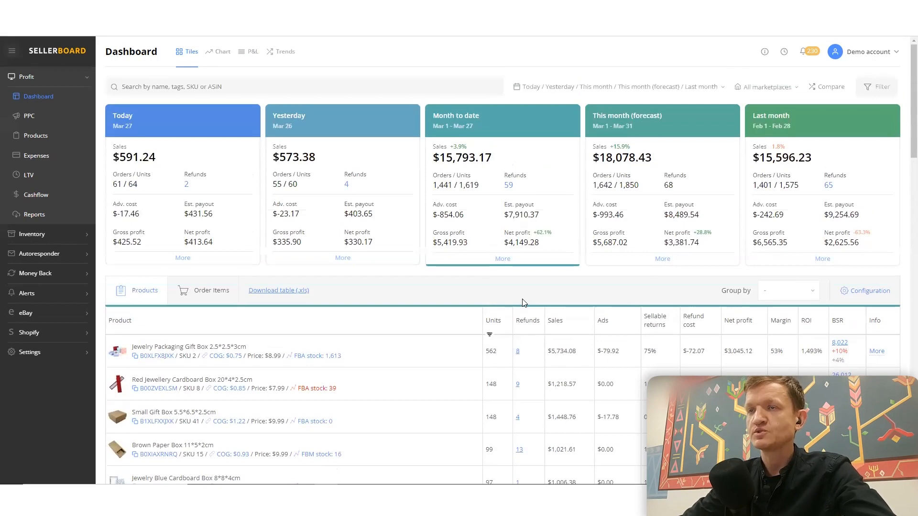
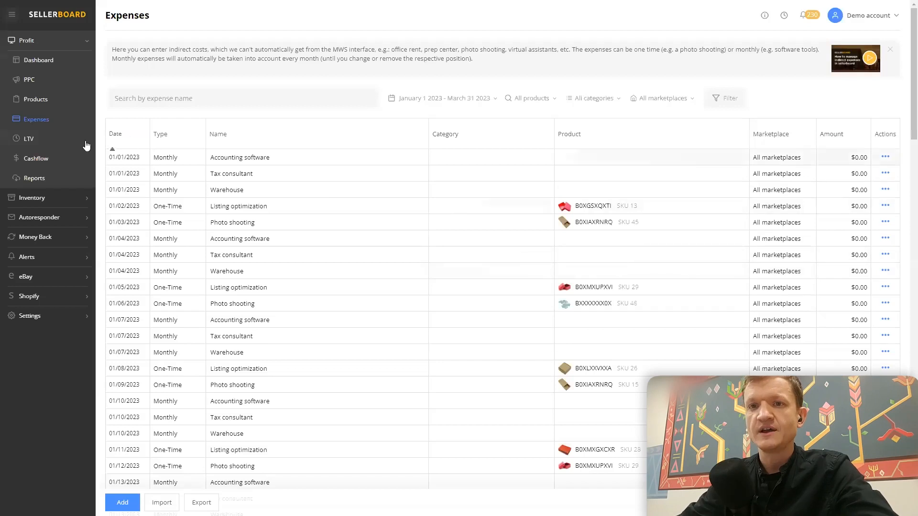
# - View the PPC campaign profitability and expand N3 campaign and its Broad group down to the individual keywords
pyautogui.click(30, 80)
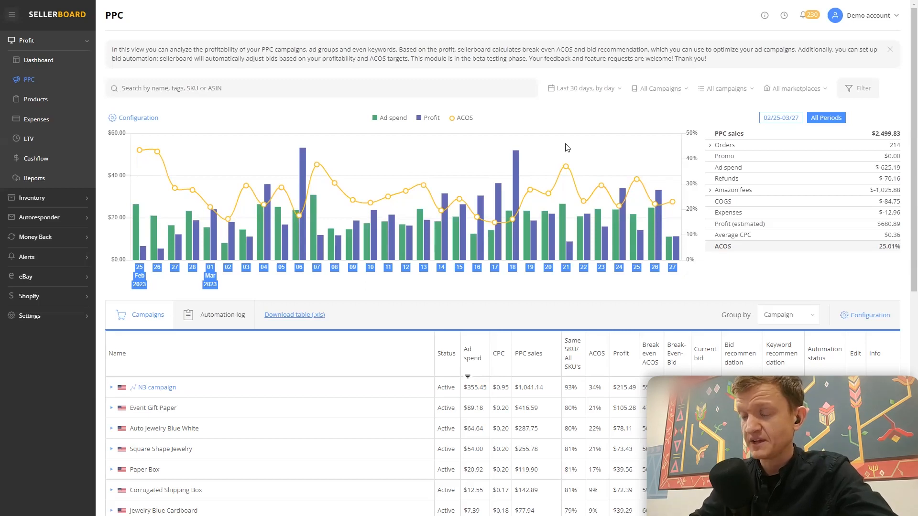
pyautogui.scroll(-4, 669, 148)
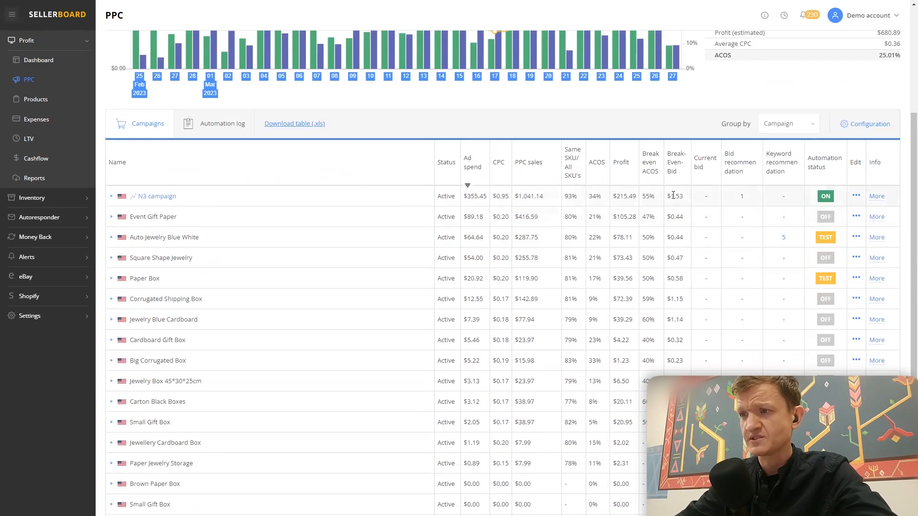
pyautogui.click(111, 198)
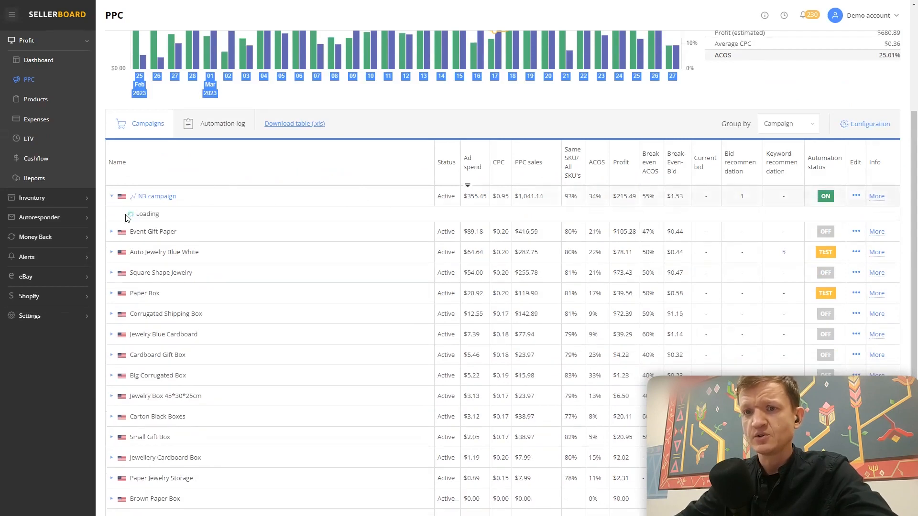
pyautogui.click(121, 218)
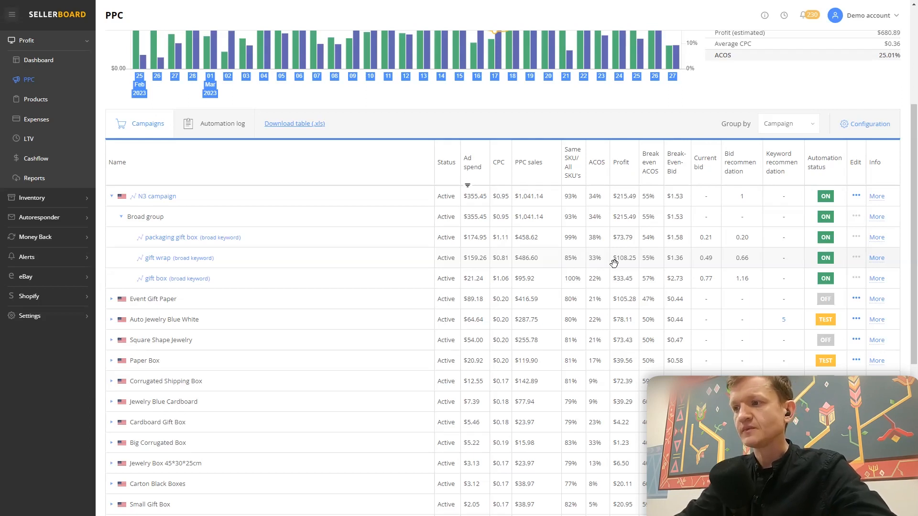
pyautogui.scroll(1, 613, 264)
pyautogui.scroll(2, 613, 264)
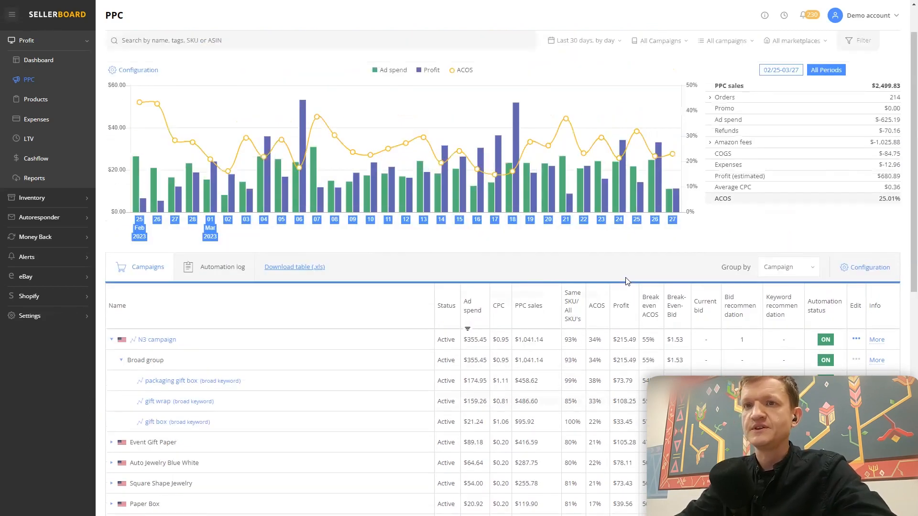
pyautogui.scroll(-2, 632, 289)
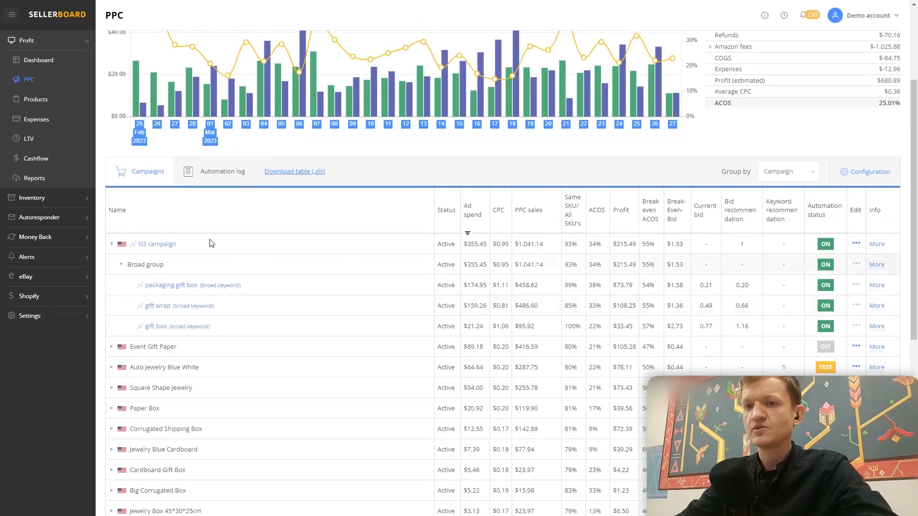
# - Set N3 campaign's bid optimization target ACOS to 25% and check the available campaign automation status options
pyautogui.click(856, 244)
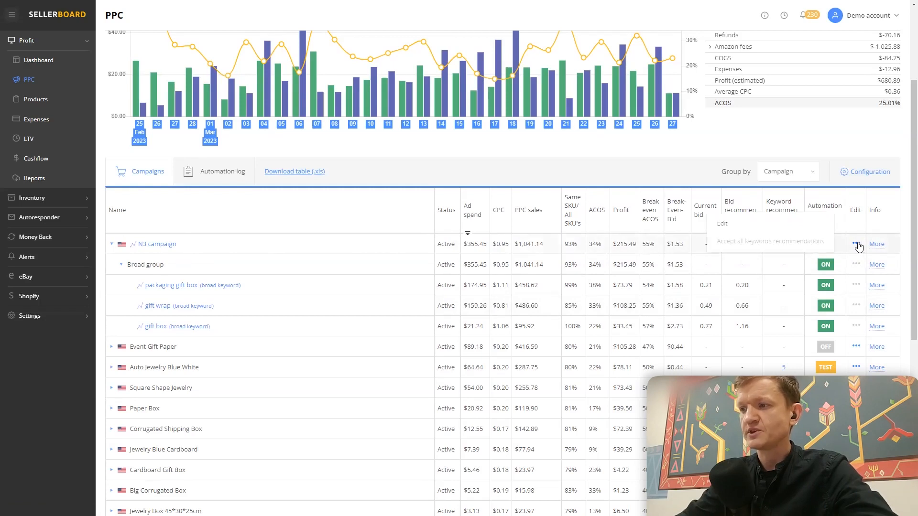
pyautogui.click(799, 228)
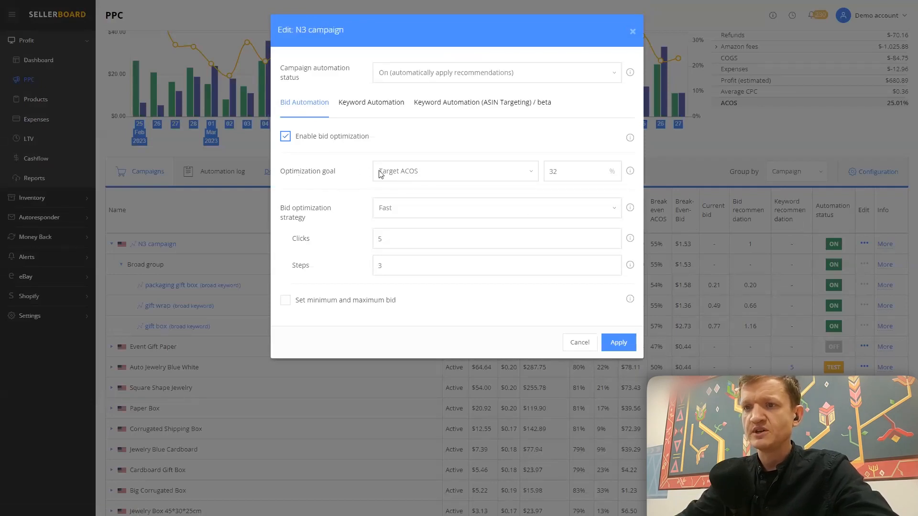
pyautogui.click(495, 172)
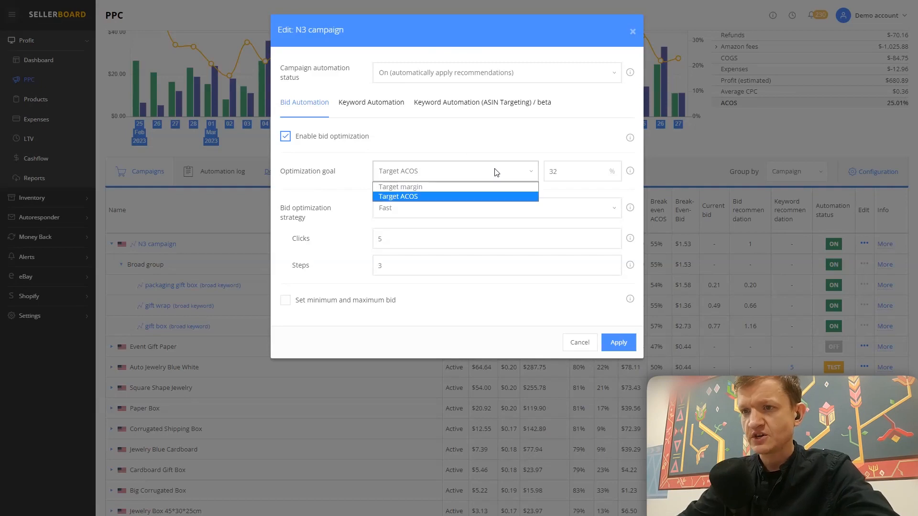
pyautogui.click(495, 148)
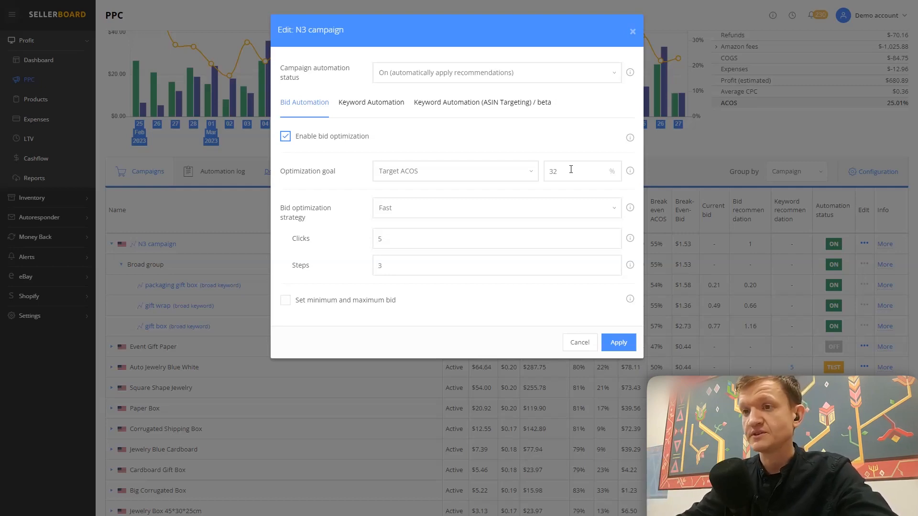
pyautogui.doubleClick(570, 170)
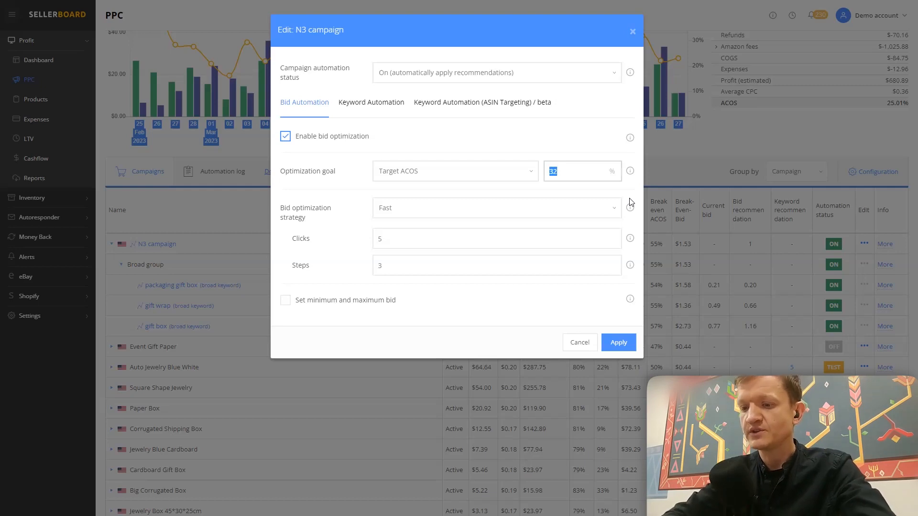
pyautogui.write('25')
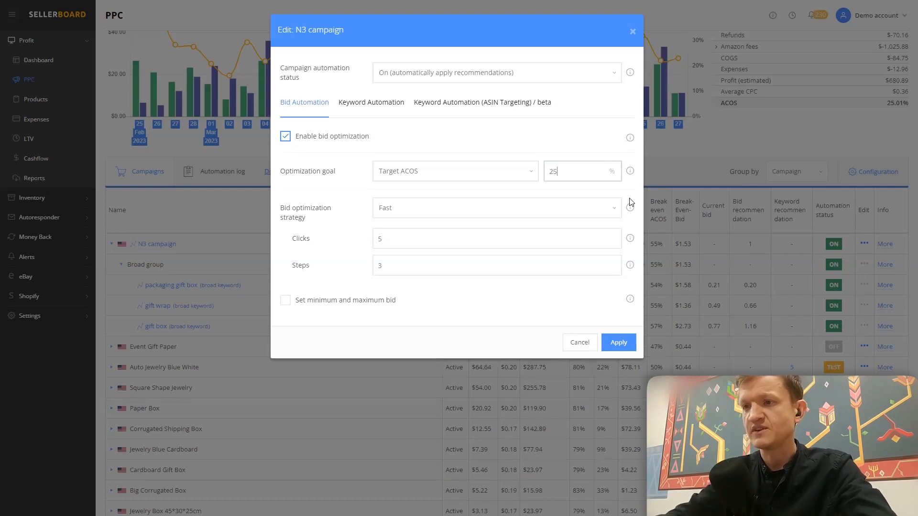
pyautogui.click(525, 154)
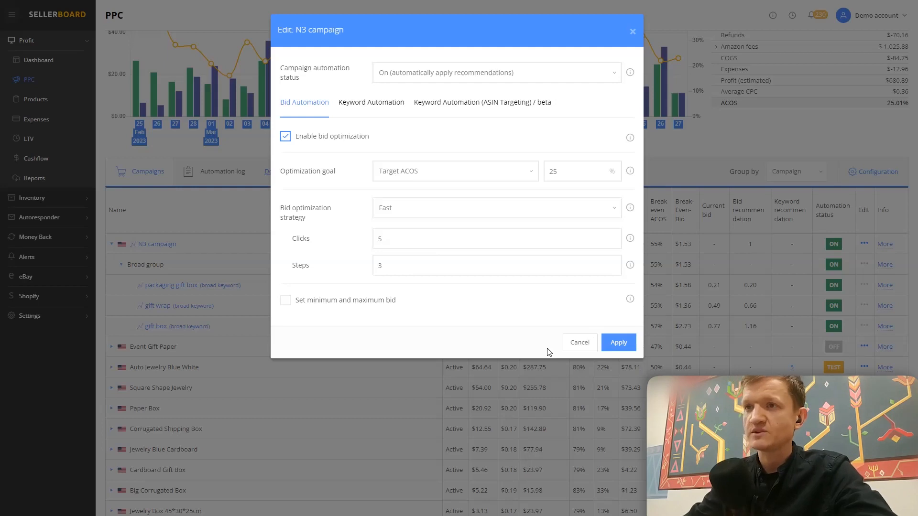
pyautogui.click(402, 78)
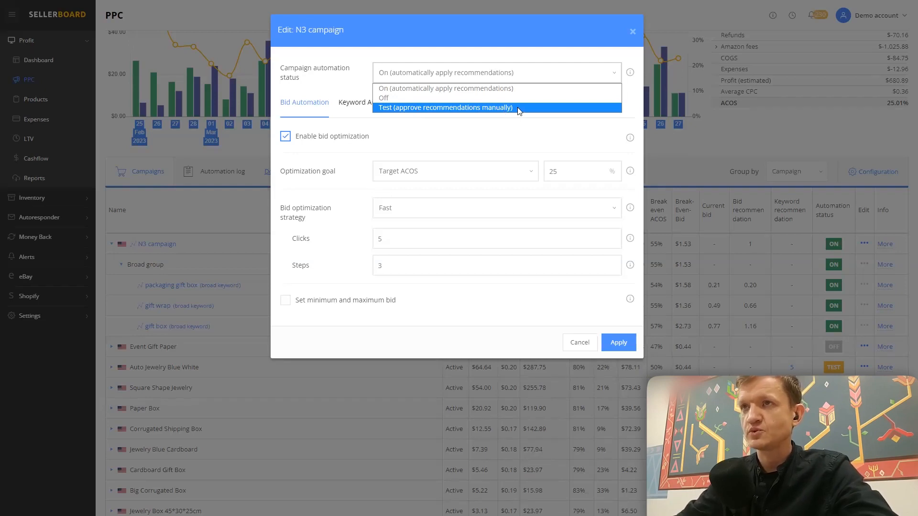
pyautogui.click(512, 134)
# - Try N3 campaign's keyword automation rules for bad and well performing search terms, check the ASIN targeting rules, and close without applying
pyautogui.click(371, 106)
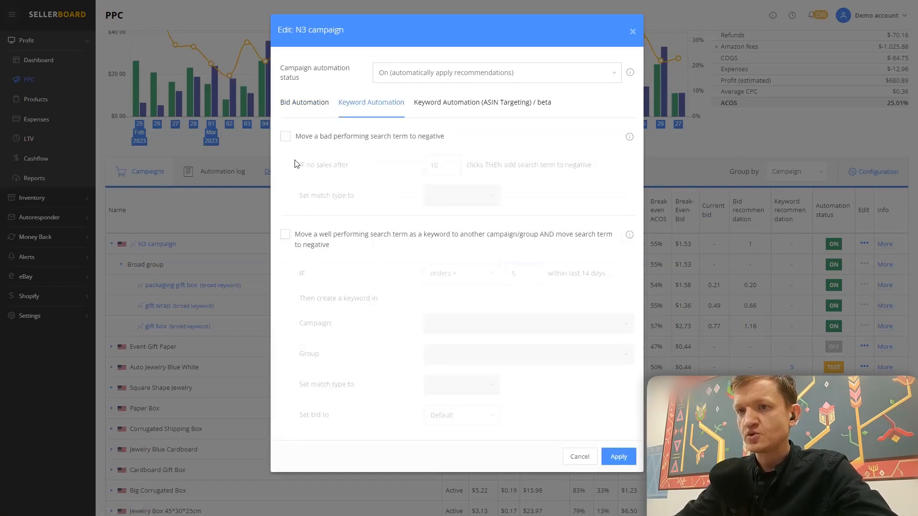
pyautogui.click(284, 137)
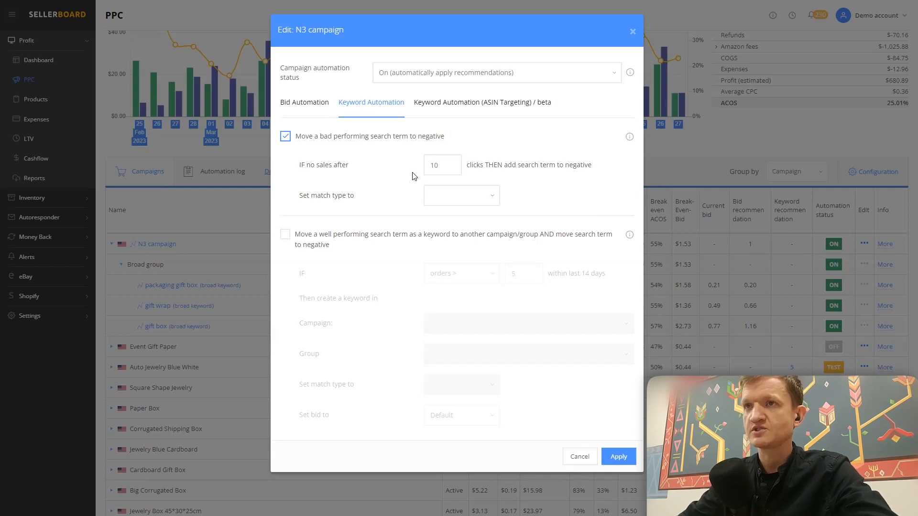
pyautogui.click(286, 139)
pyautogui.click(285, 235)
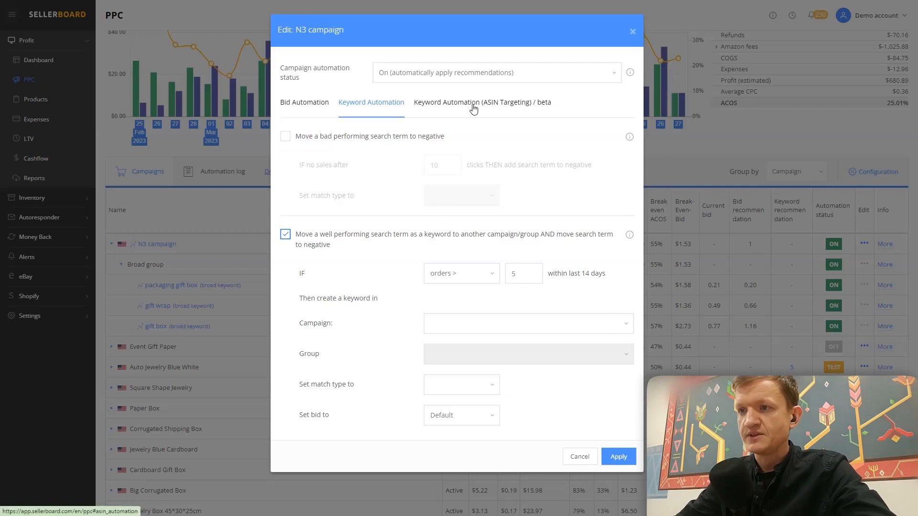
pyautogui.click(503, 109)
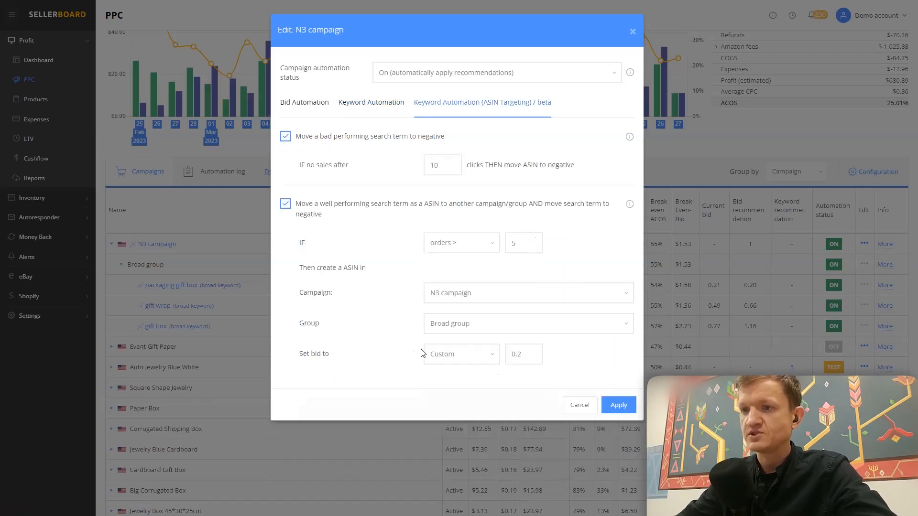
pyautogui.click(633, 32)
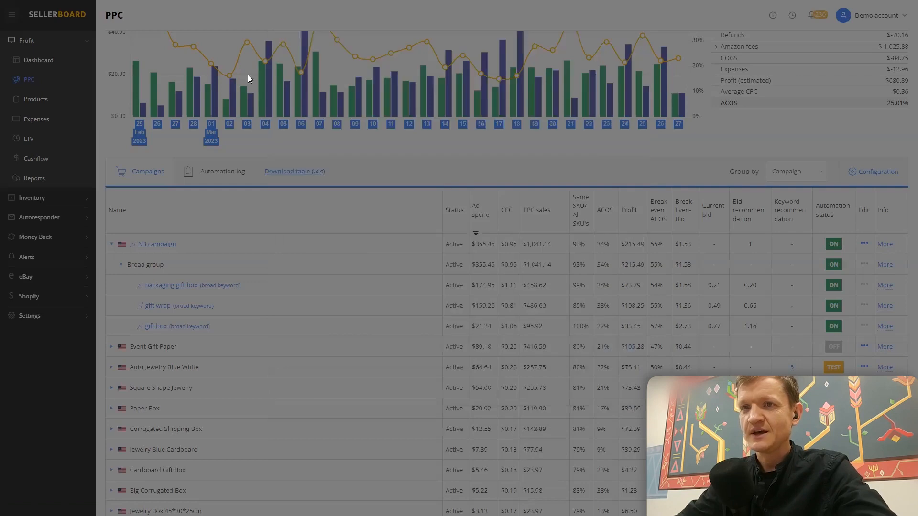
# - Open the general account settings and view the connection options for Google Ads
pyautogui.scroll(3, 655, 305)
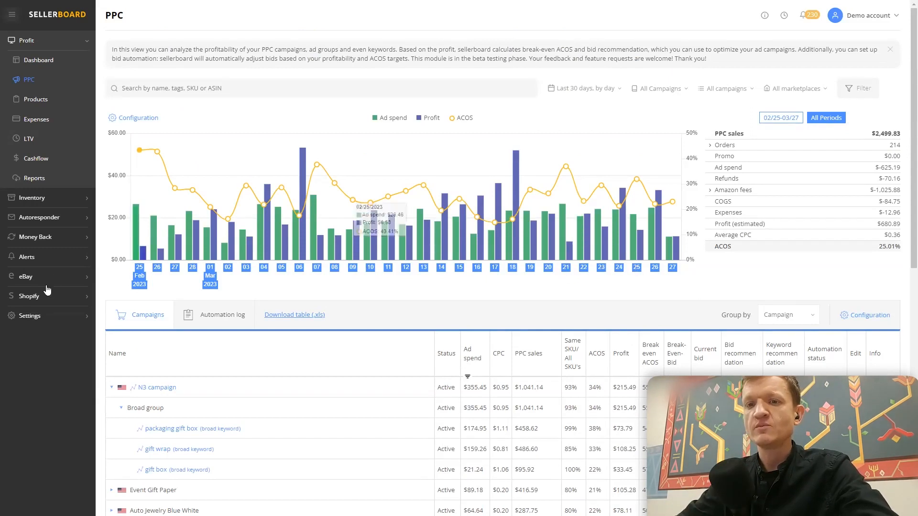
pyautogui.click(40, 319)
pyautogui.click(42, 336)
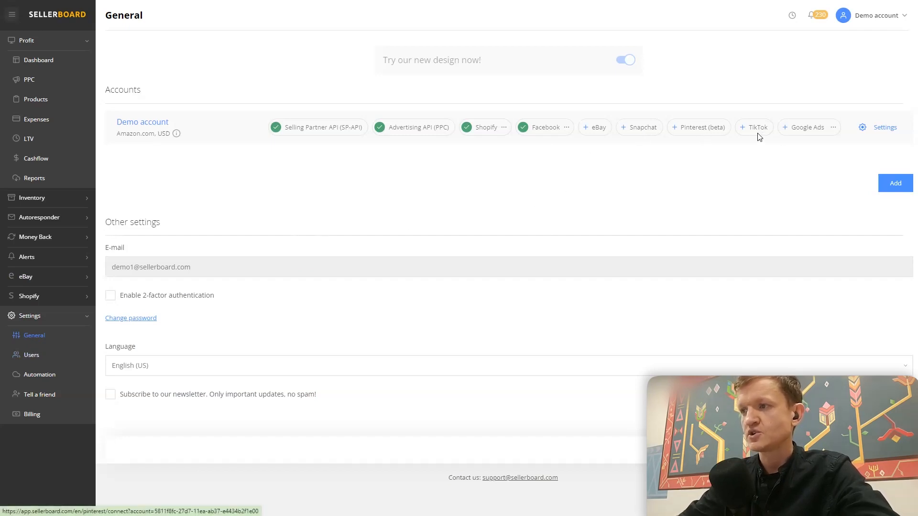
pyautogui.click(804, 136)
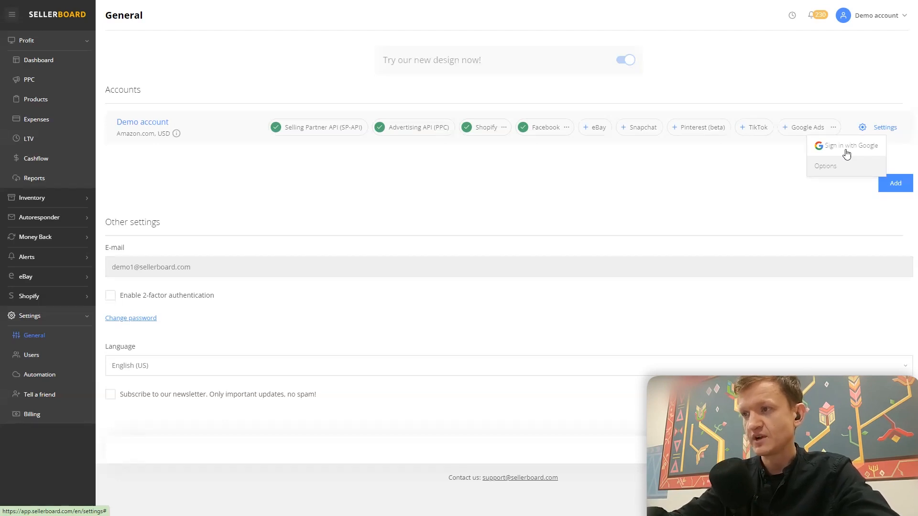
pyautogui.click(476, 178)
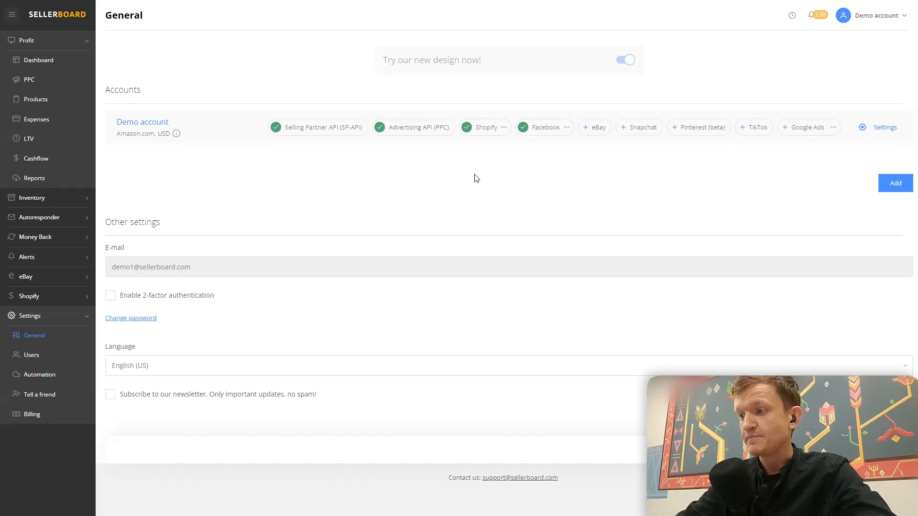
# - Switch to the presentation slides and go to the "4. Review and adjust" slide
pyautogui.hotkey('alt', 'Tab')
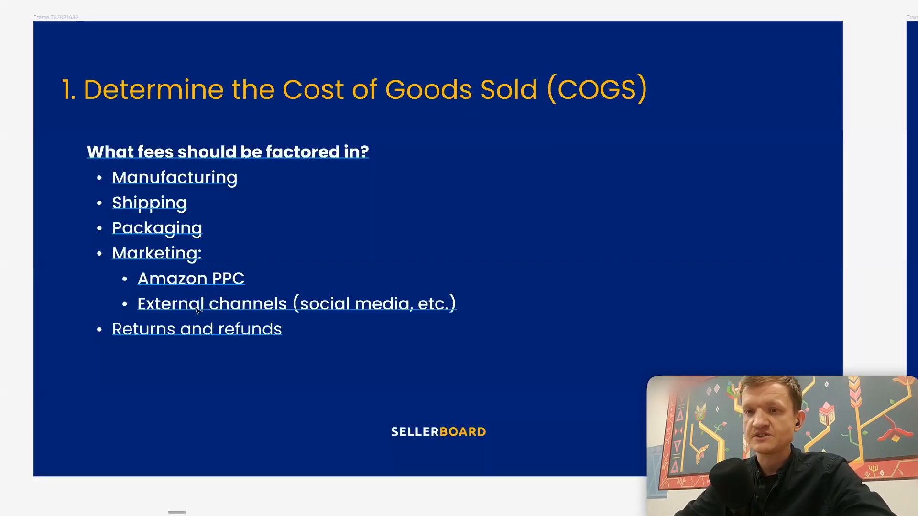
pyautogui.moveTo(674, 239); pyautogui.dragTo(74, 284)
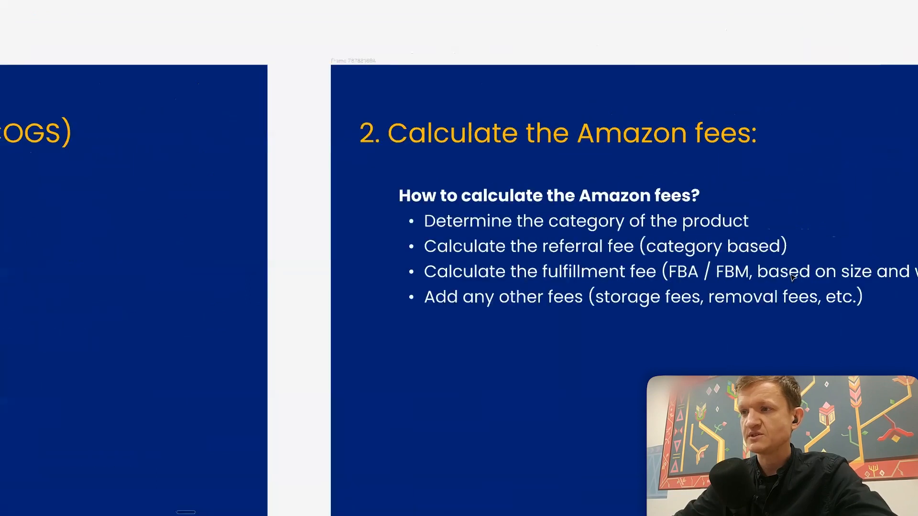
pyautogui.moveTo(421, 255); pyautogui.dragTo(211, 239)
pyautogui.moveTo(868, 184); pyautogui.dragTo(249, 212)
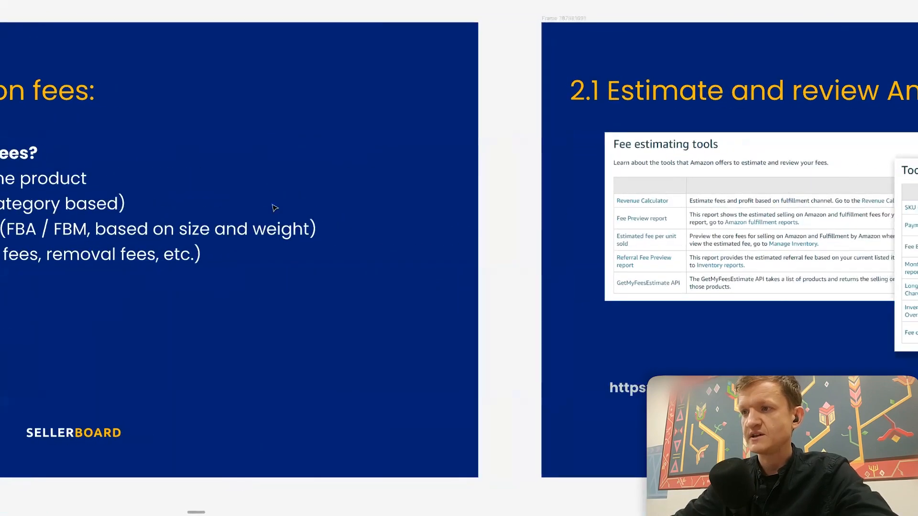
pyautogui.moveTo(622, 183); pyautogui.dragTo(0, 167)
pyautogui.moveTo(566, 164); pyautogui.dragTo(0, 169)
pyautogui.moveTo(687, 193); pyautogui.dragTo(495, 177)
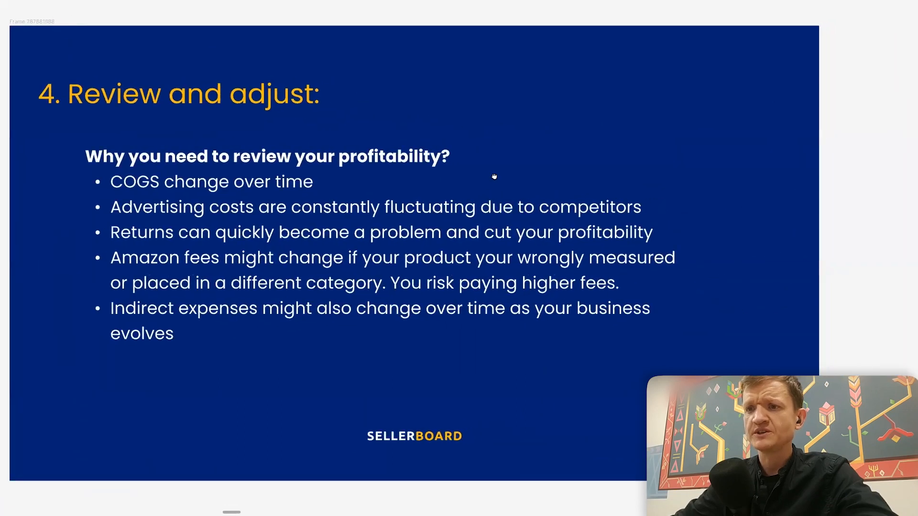
pyautogui.moveTo(822, 231); pyautogui.dragTo(836, 231)
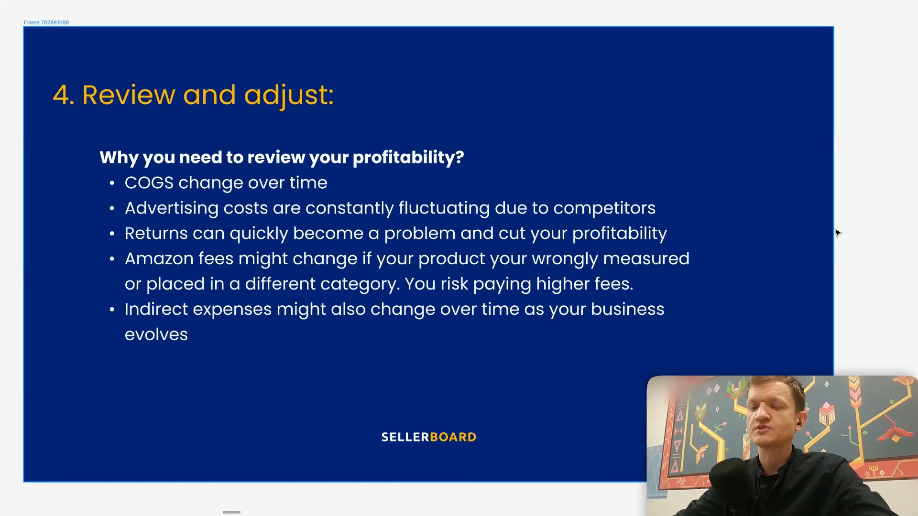